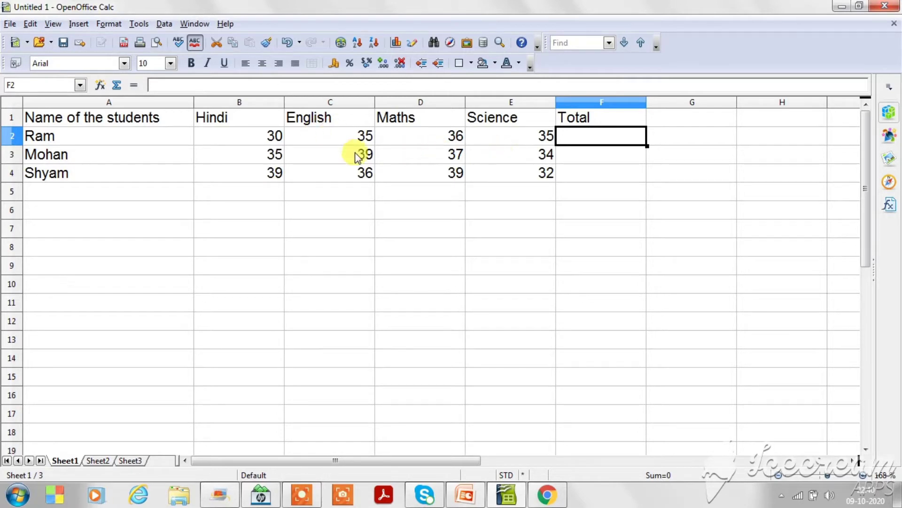
Start a formula with an equals sign in cell F2, the Total for the first student.
{"action": "left_click", "coordinate": [163, 160]}
{"action": "left_click", "coordinate": [157, 178]}
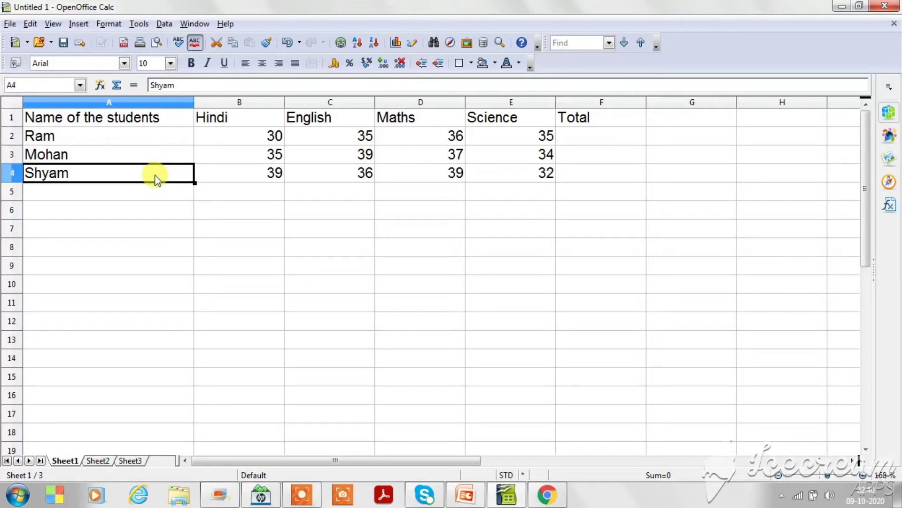
{"action": "left_click", "coordinate": [602, 139]}
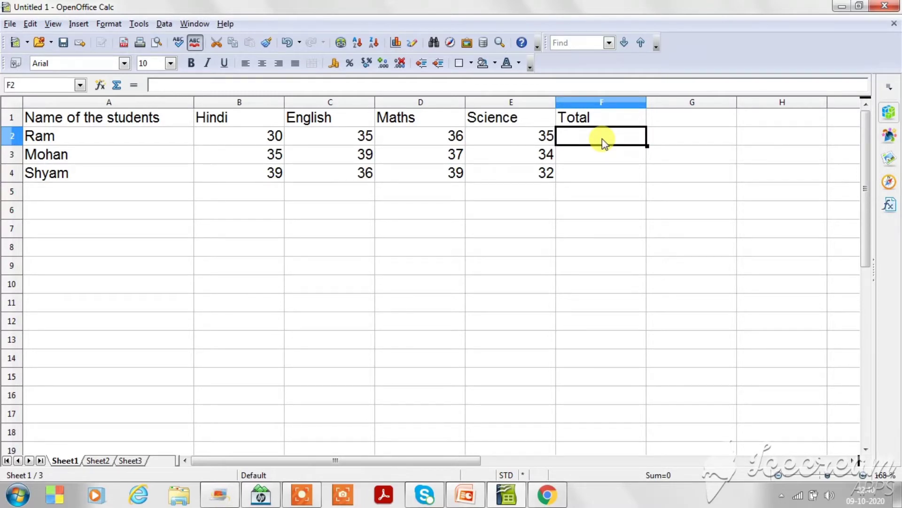
{"action": "type", "text": "="}
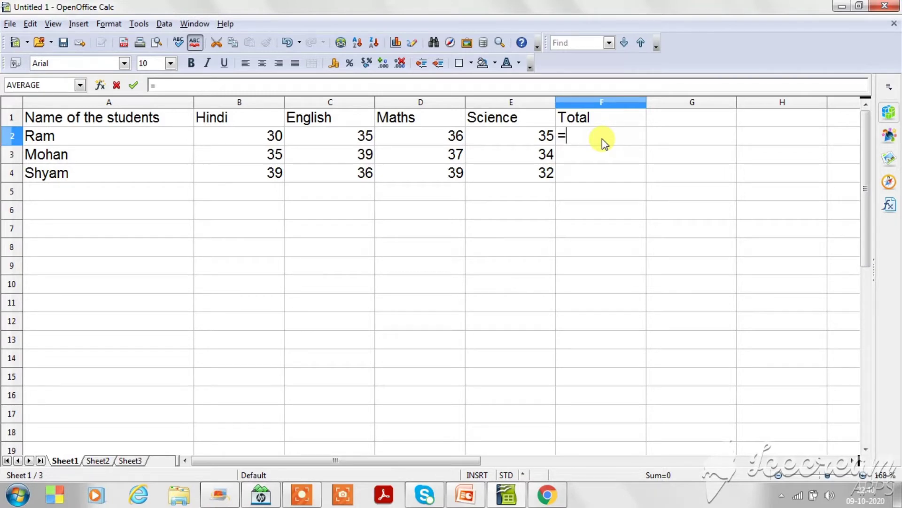
{"action": "left_click_drag", "start_coordinate": [264, 135], "coordinate": [435, 136]}
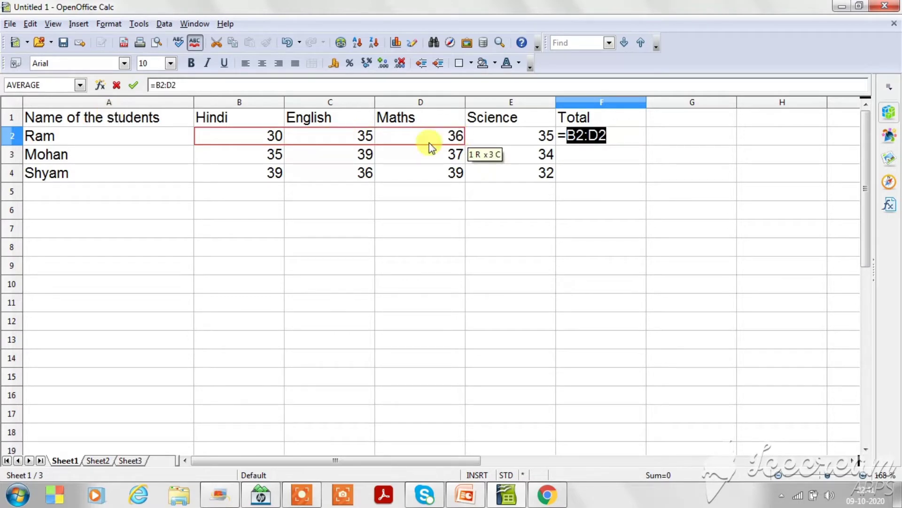
{"action": "left_click_drag", "start_coordinate": [420, 145], "coordinate": [503, 141]}
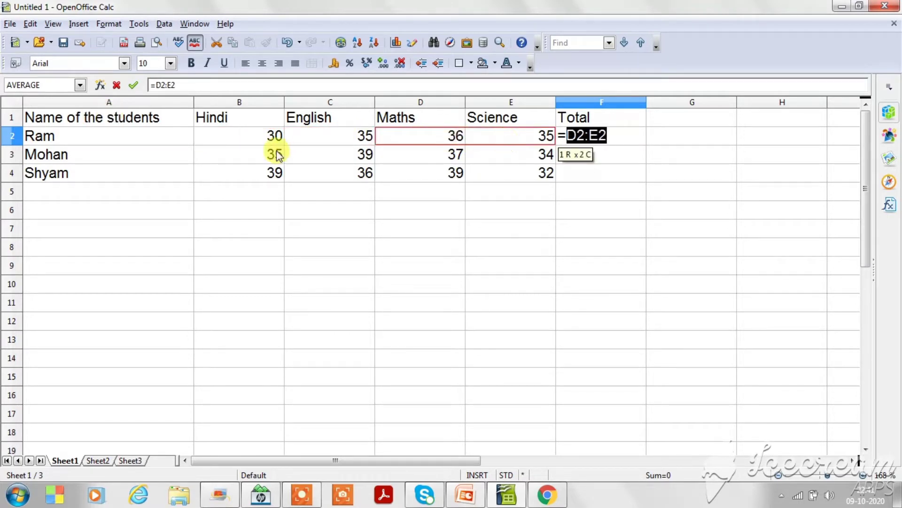
{"action": "left_click", "coordinate": [263, 135]}
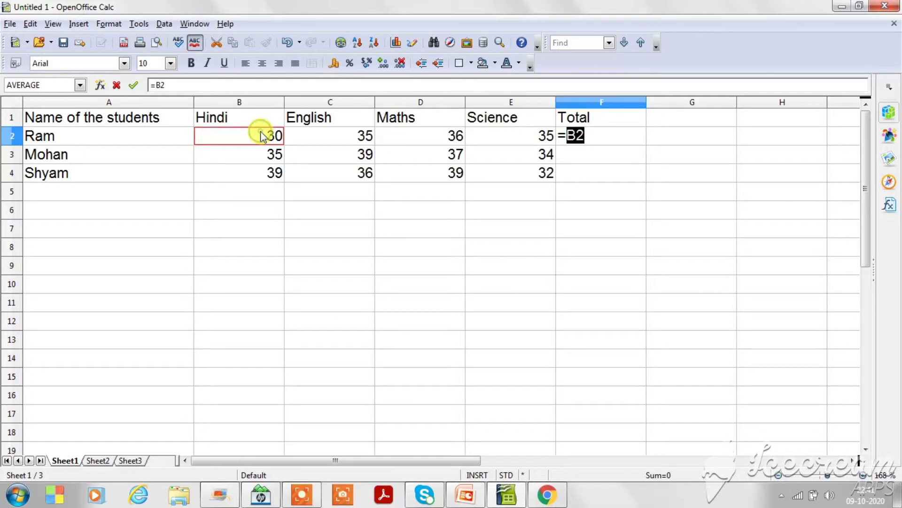
{"action": "left_click", "coordinate": [354, 146]}
{"action": "left_click", "coordinate": [353, 138]}
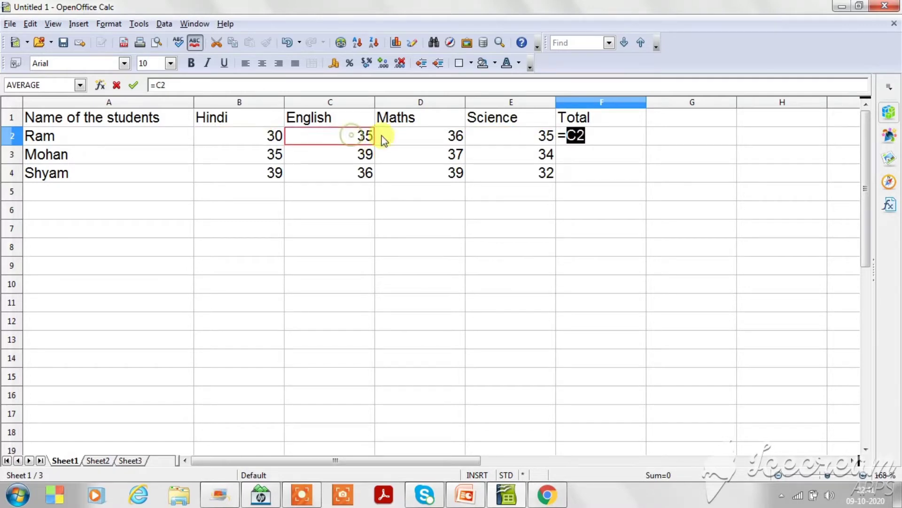
{"action": "left_click", "coordinate": [412, 136]}
{"action": "left_click", "coordinate": [509, 137]}
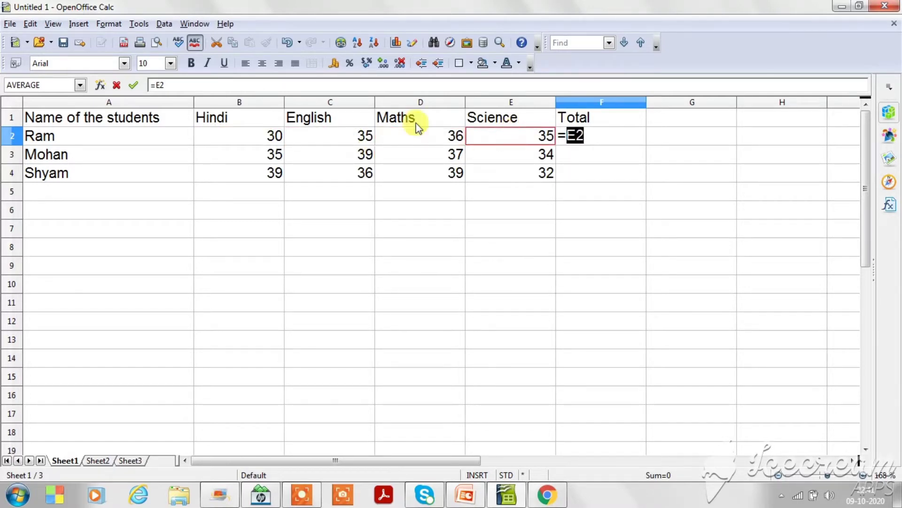
{"action": "left_click", "coordinate": [229, 139]}
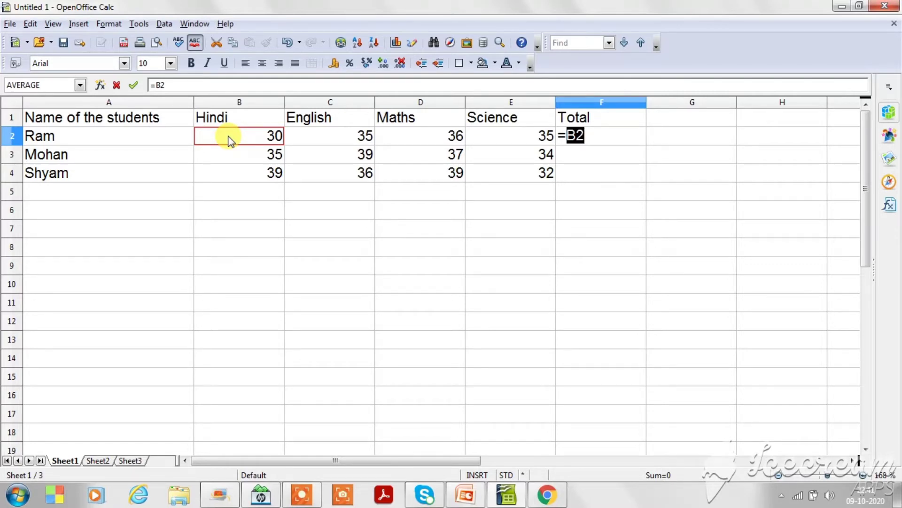
{"action": "left_click", "coordinate": [304, 140]}
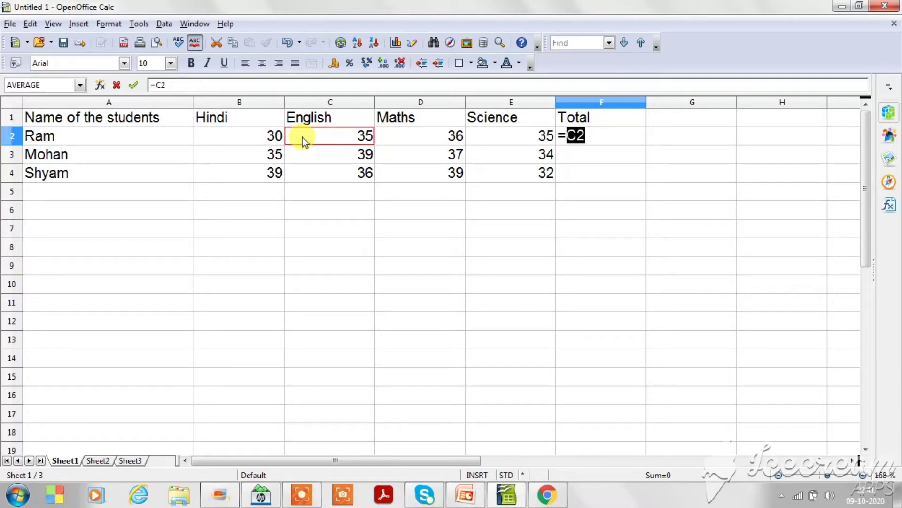
{"action": "left_click", "coordinate": [402, 135]}
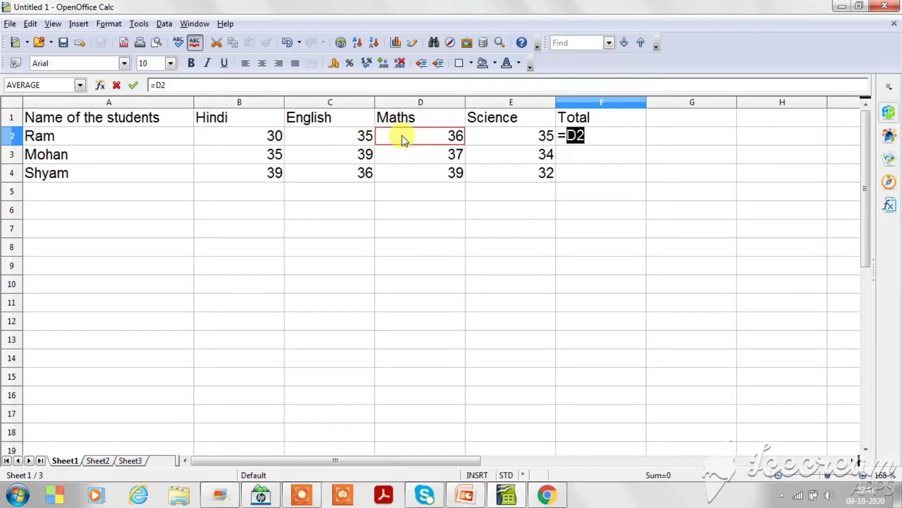
{"action": "left_click", "coordinate": [409, 179]}
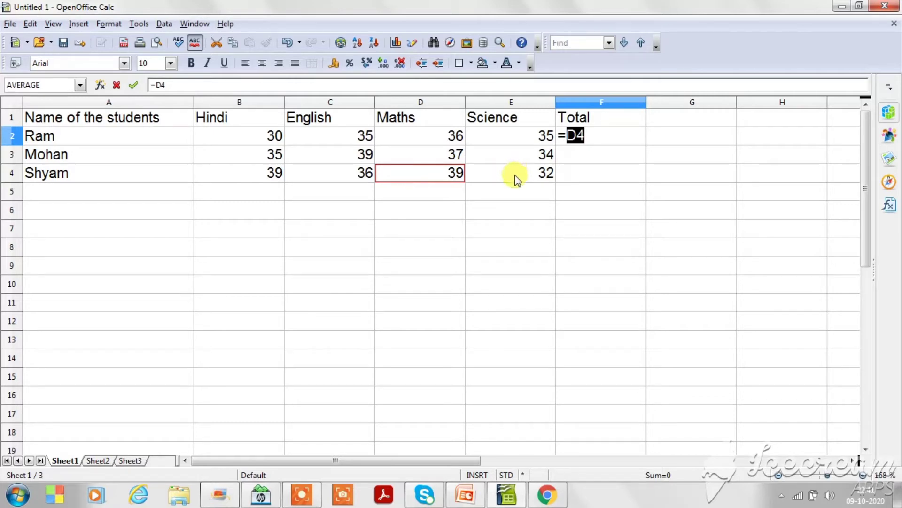
{"action": "left_click", "coordinate": [591, 135]}
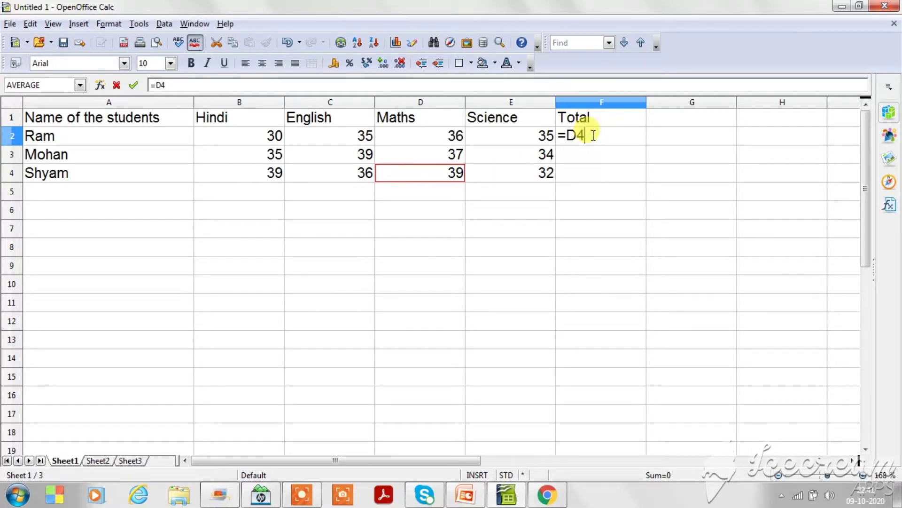
{"action": "key", "text": "BackSpace"}
{"action": "key", "text": "BackSpace"}
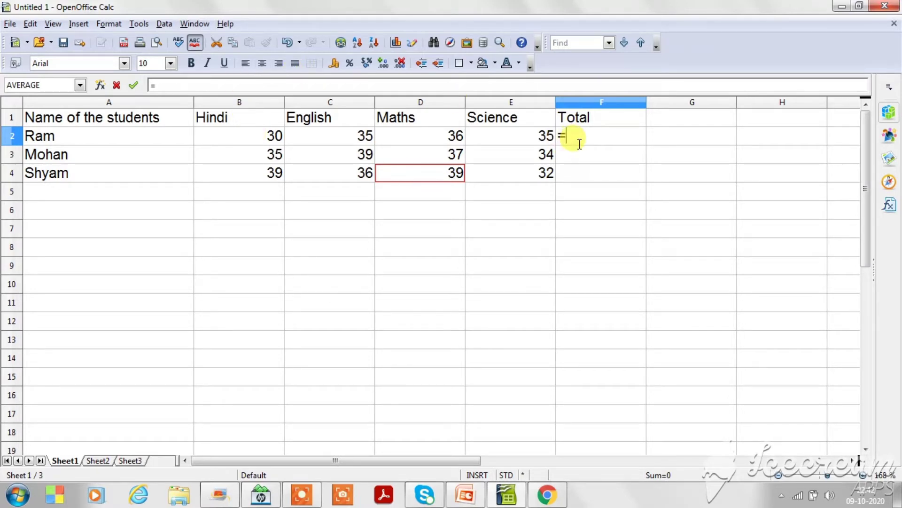
{"action": "type", "text": "b2"}
{"action": "left_click", "coordinate": [250, 140]}
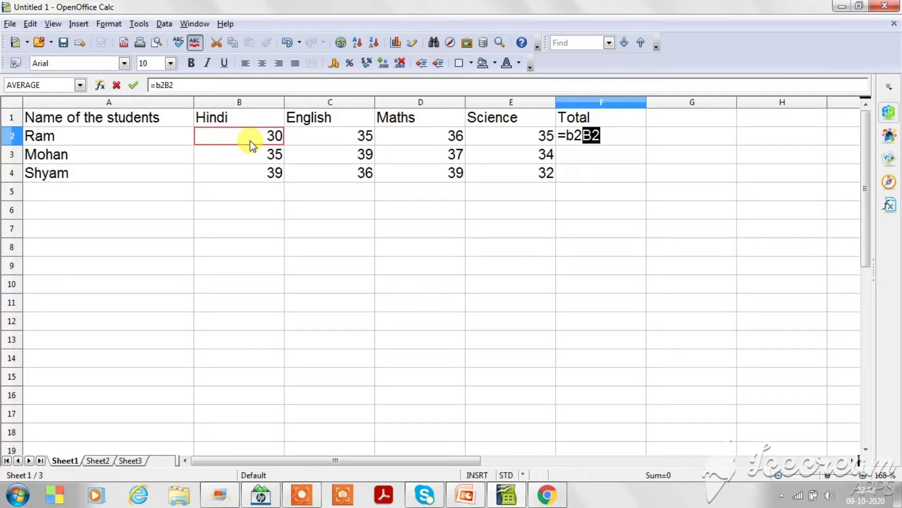
{"action": "left_click", "coordinate": [611, 137]}
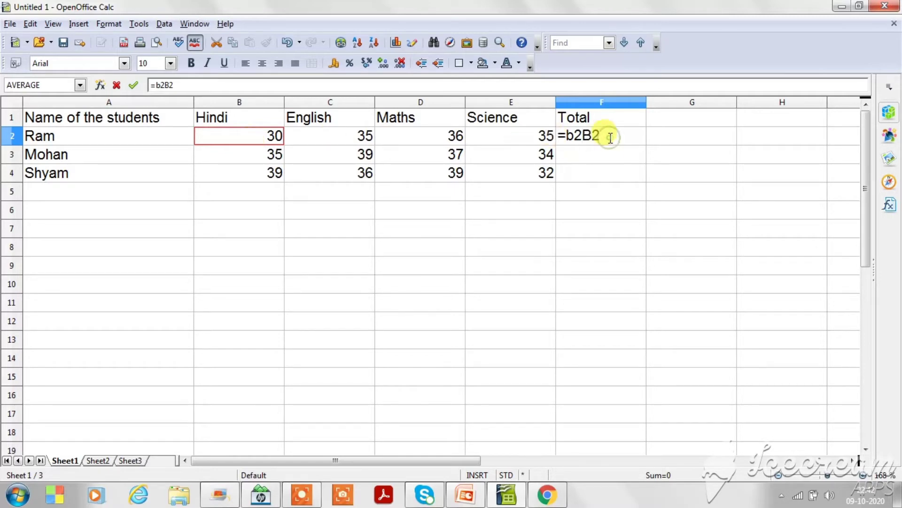
{"action": "key", "text": "BackSpace"}
{"action": "key", "text": "BackSpace"}
{"action": "key", "text": "BackSpace"}
{"action": "key", "text": "BackSpace"}
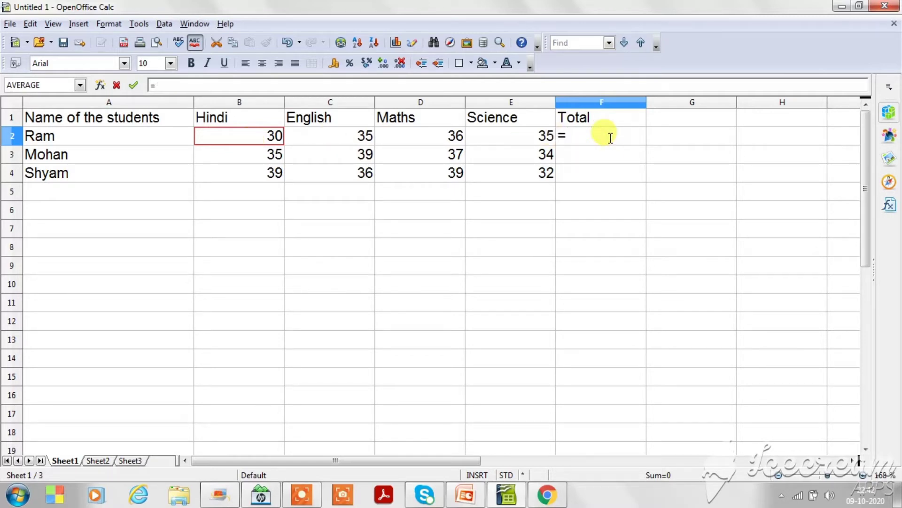
Complete the Total formula in F2 as =B2+C2+D2+E2, adding the first student's marks in all four subjects.
{"action": "left_click", "coordinate": [245, 140]}
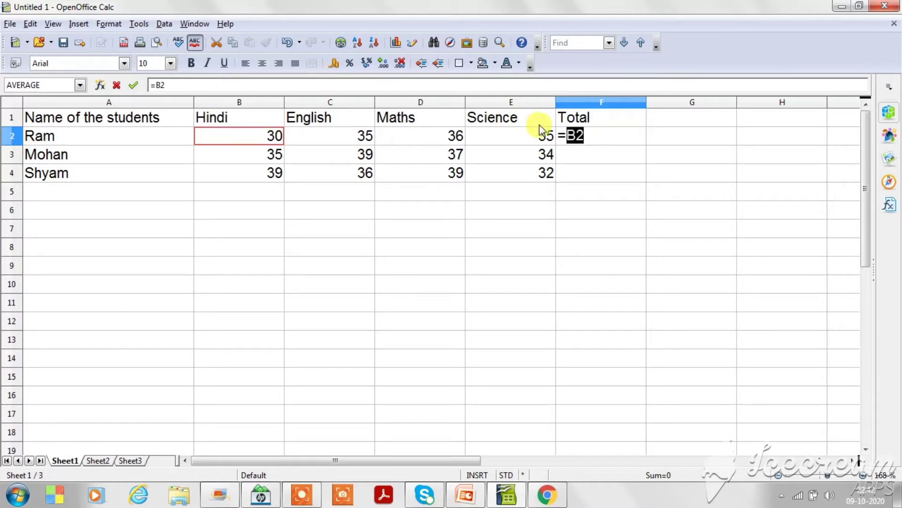
{"action": "left_click", "coordinate": [595, 135]}
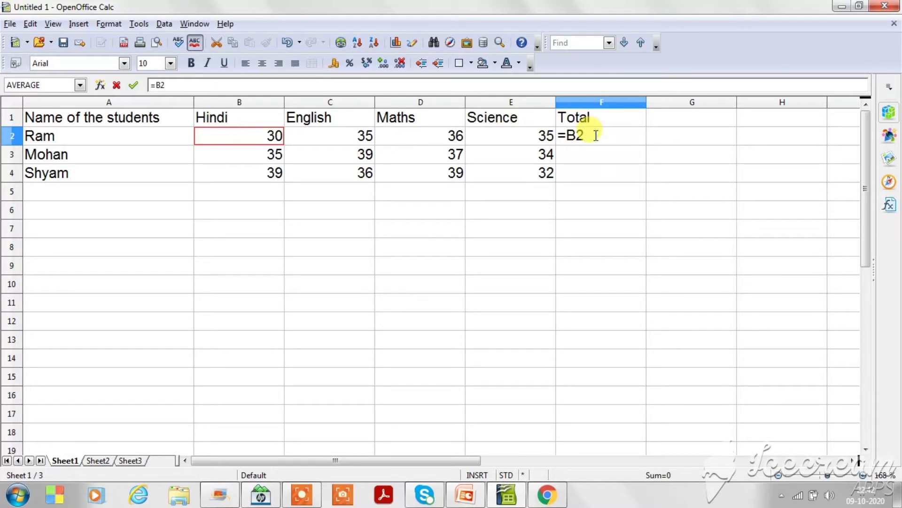
{"action": "type", "text": "+"}
{"action": "left_click", "coordinate": [333, 141]}
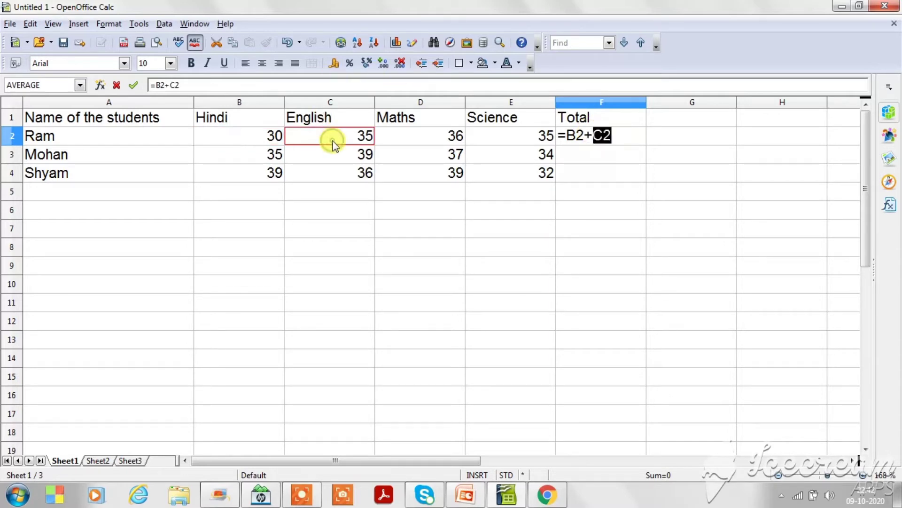
{"action": "left_click", "coordinate": [615, 133]}
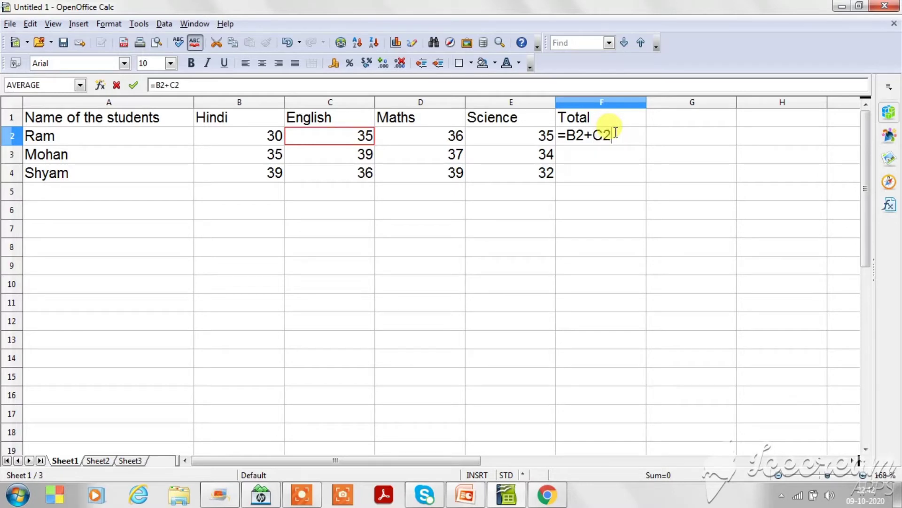
{"action": "type", "text": "+"}
{"action": "left_click", "coordinate": [435, 138]}
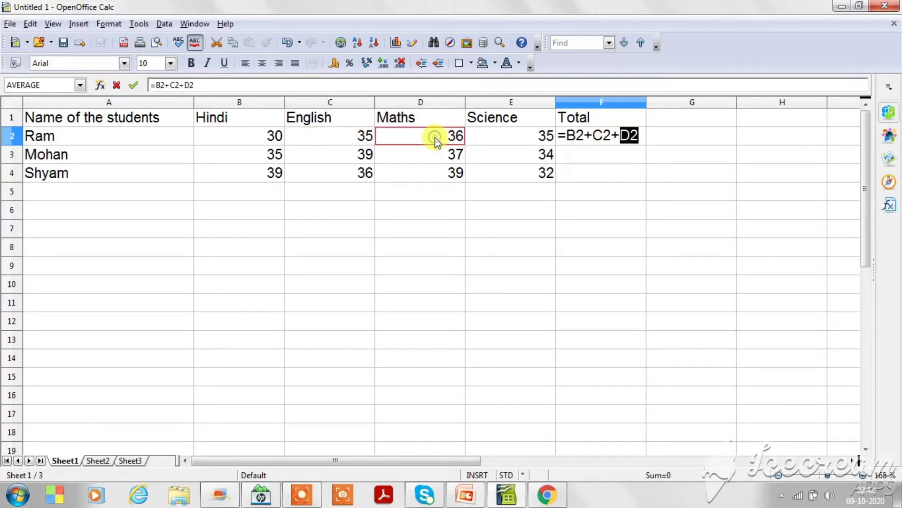
{"action": "left_click", "coordinate": [642, 136]}
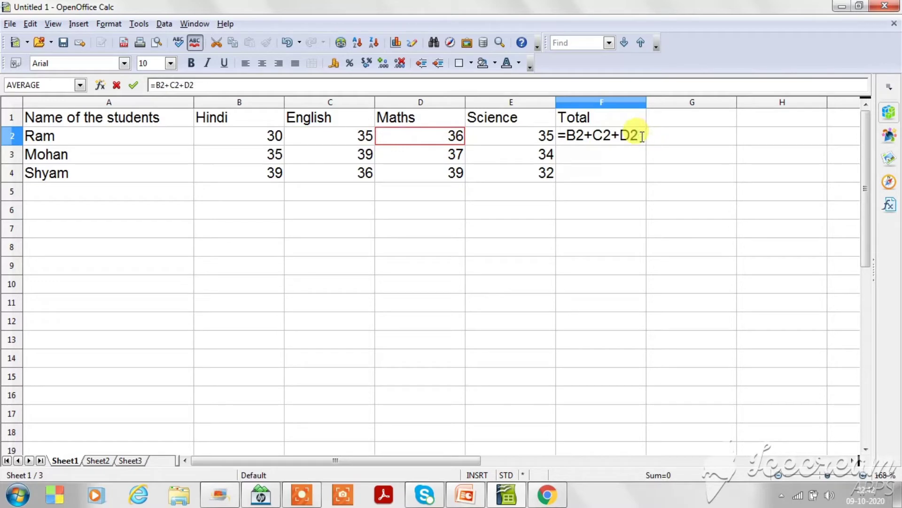
{"action": "type", "text": "+"}
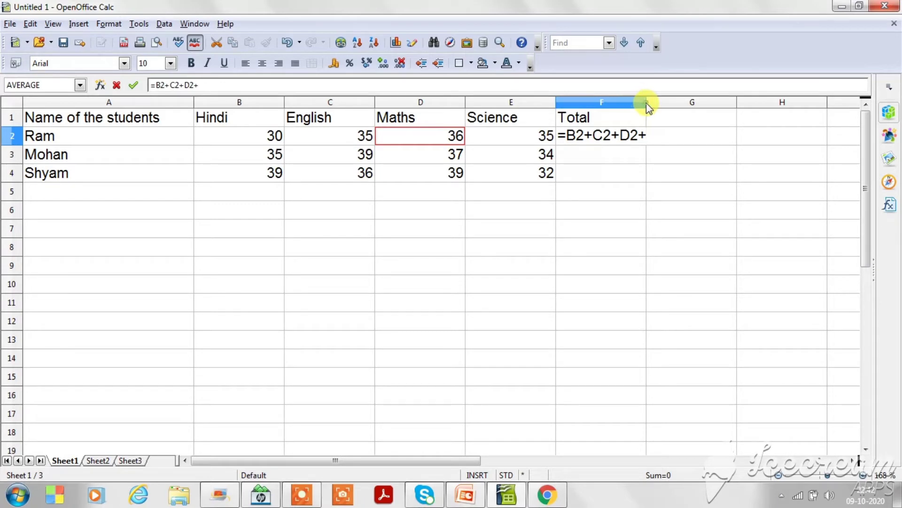
{"action": "left_click", "coordinate": [503, 136]}
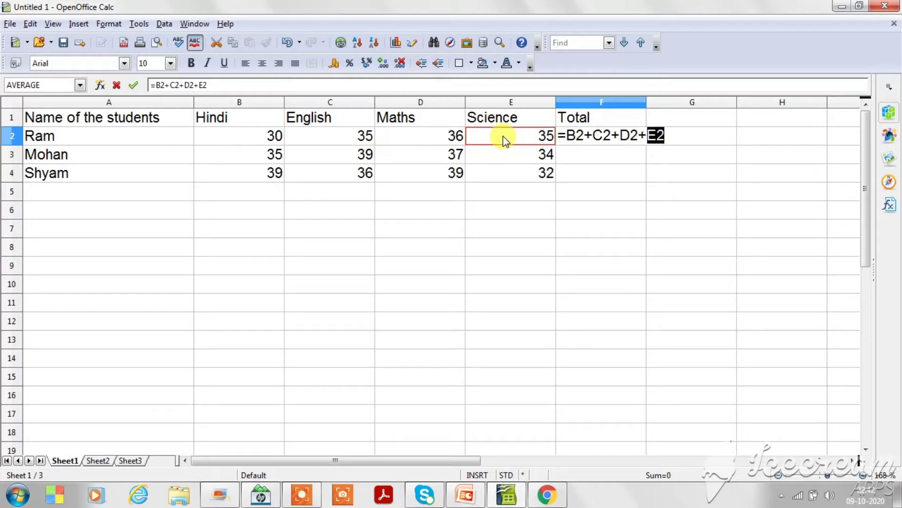
{"action": "left_click", "coordinate": [683, 135]}
{"action": "key", "text": "Return"}
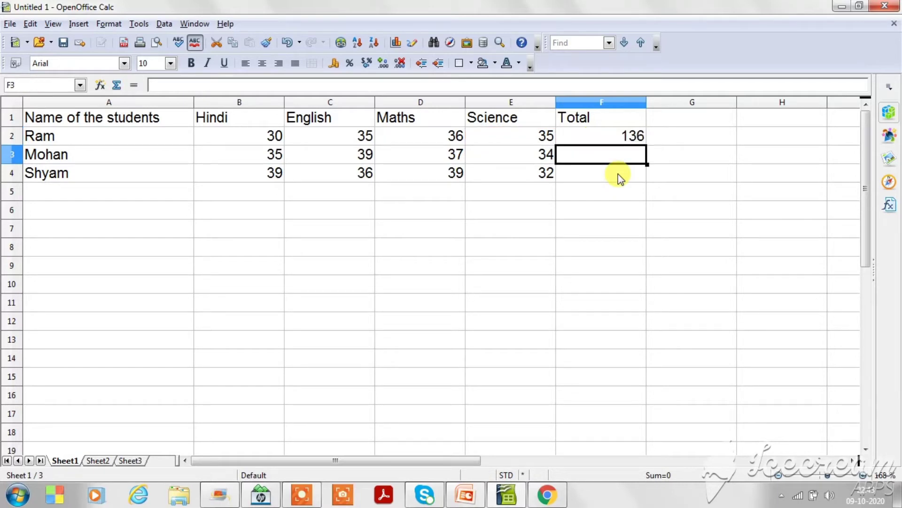
{"action": "left_click", "coordinate": [602, 140]}
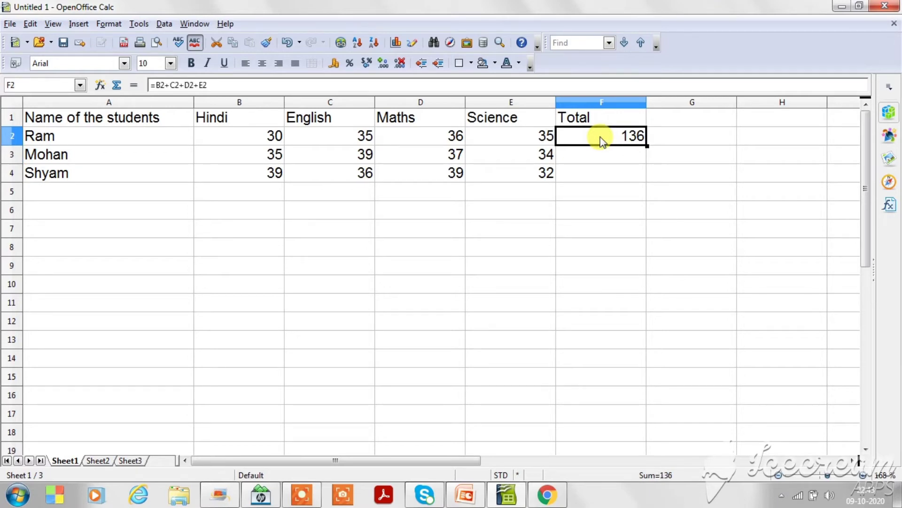
Enter the Total formula =B3+C3+D3+E3 in F3, adding the second student's marks in all four subjects.
{"action": "left_click", "coordinate": [591, 160]}
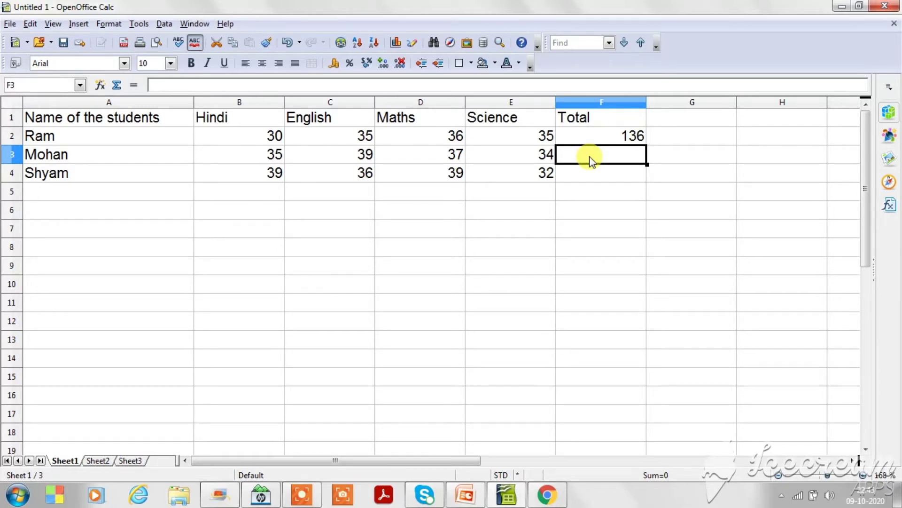
{"action": "type", "text": "="}
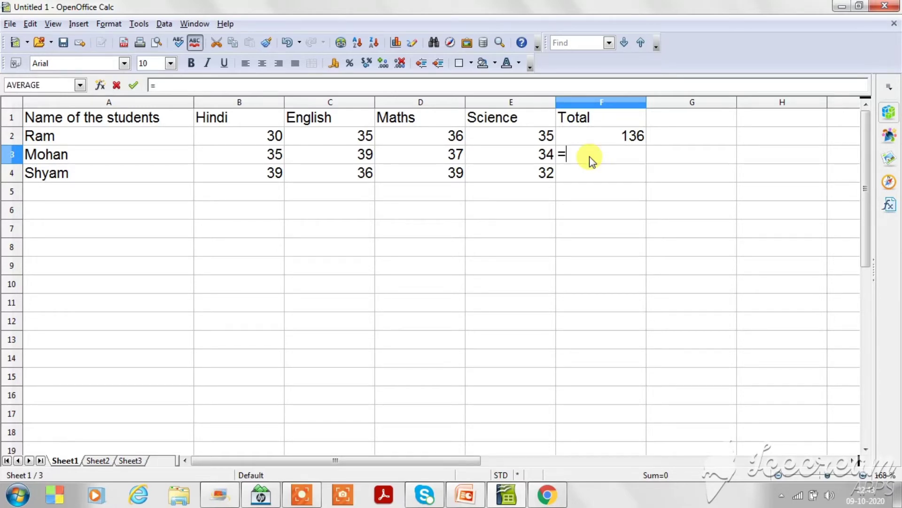
{"action": "left_click", "coordinate": [230, 151]}
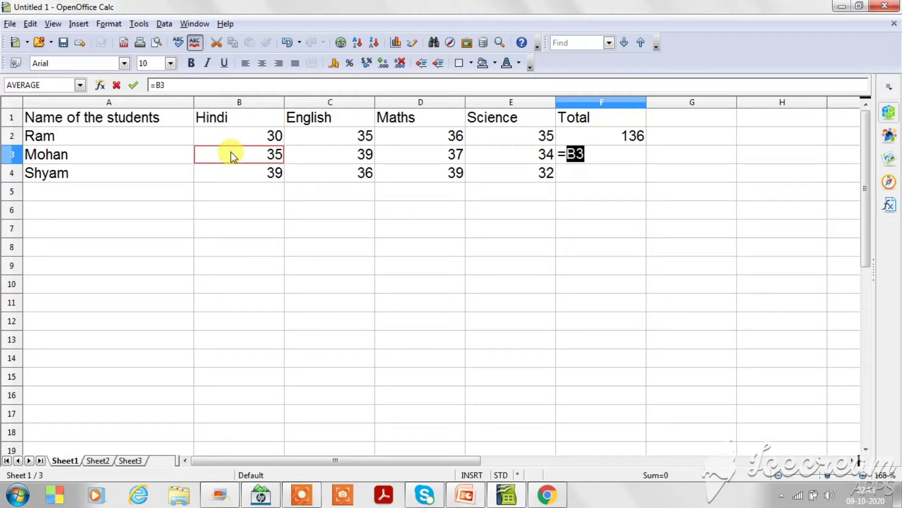
{"action": "left_click", "coordinate": [589, 154]}
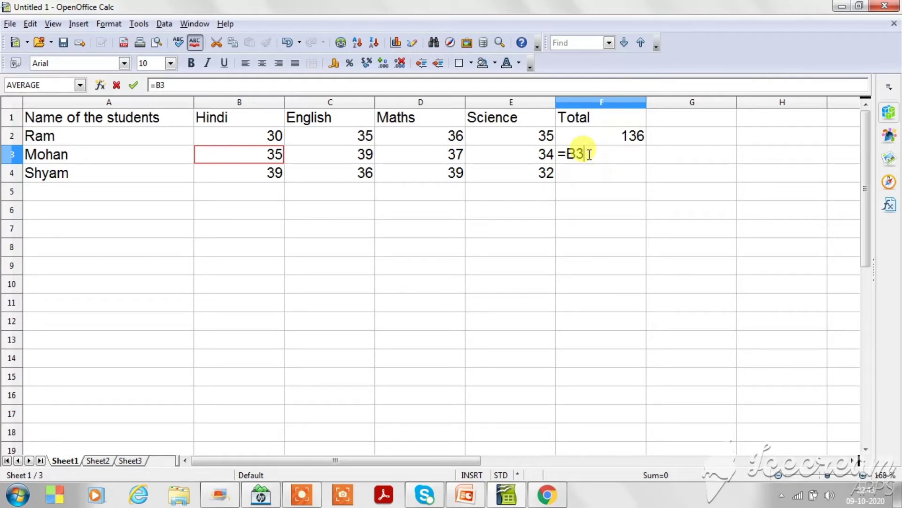
{"action": "type", "text": "+"}
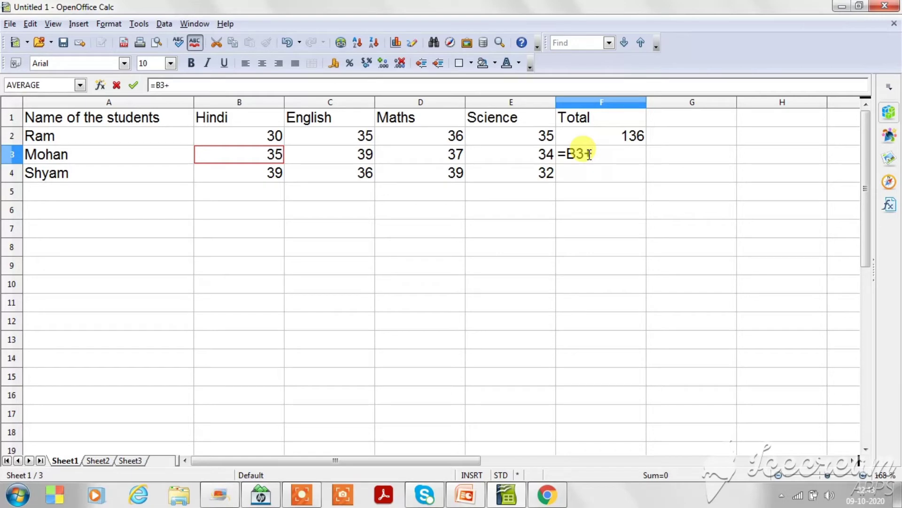
{"action": "left_click", "coordinate": [347, 156]}
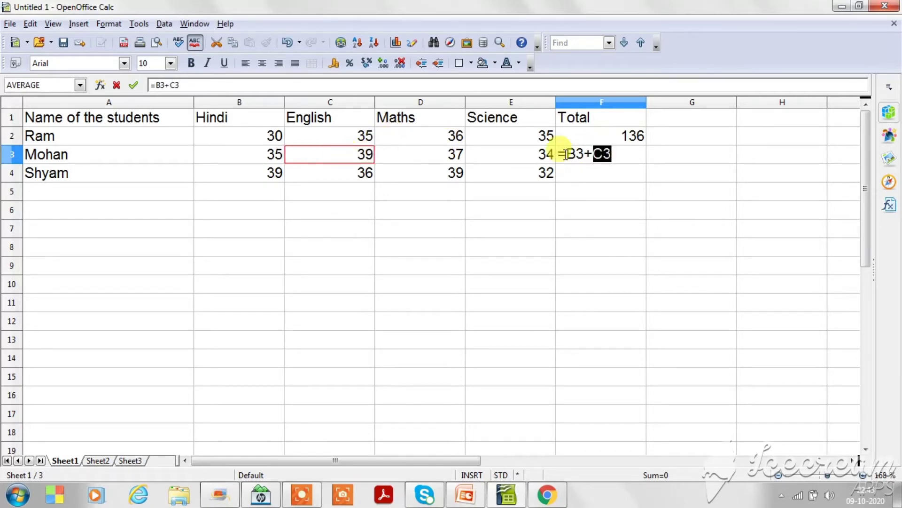
{"action": "left_click", "coordinate": [618, 156]}
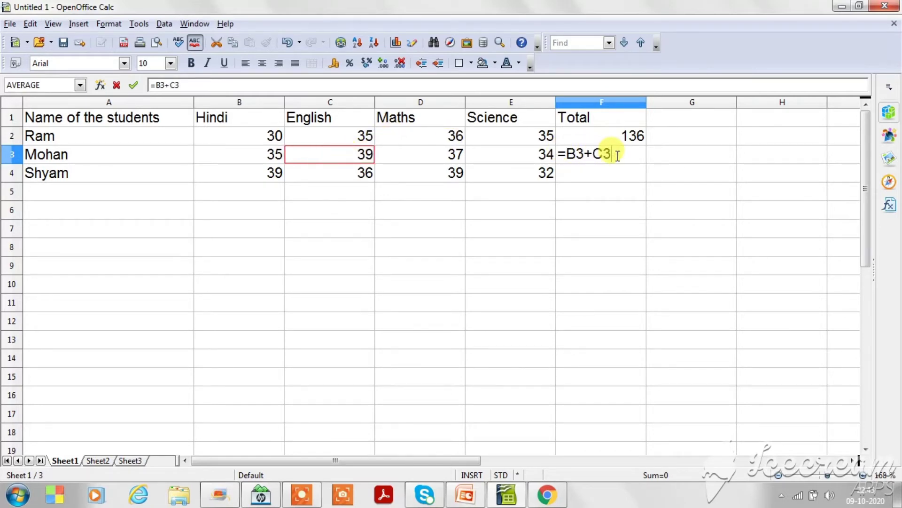
{"action": "type", "text": "+"}
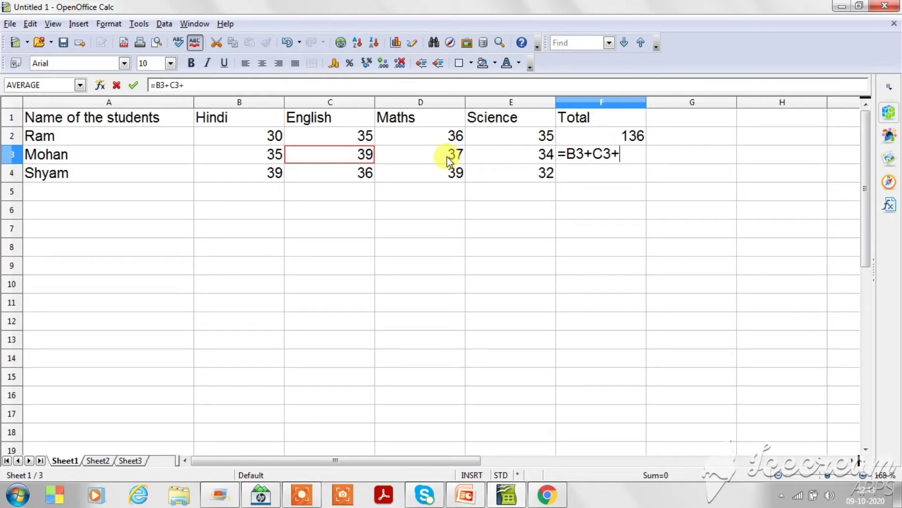
{"action": "left_click", "coordinate": [426, 156]}
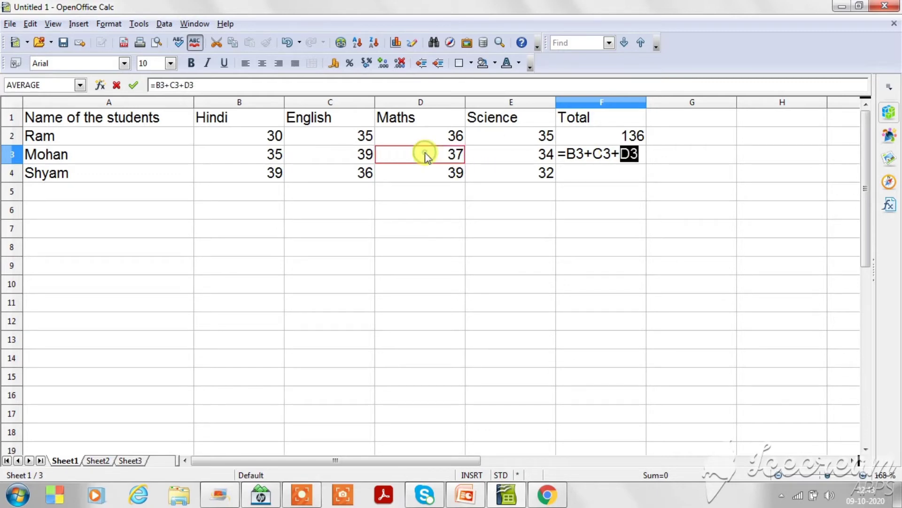
{"action": "left_click", "coordinate": [645, 155]}
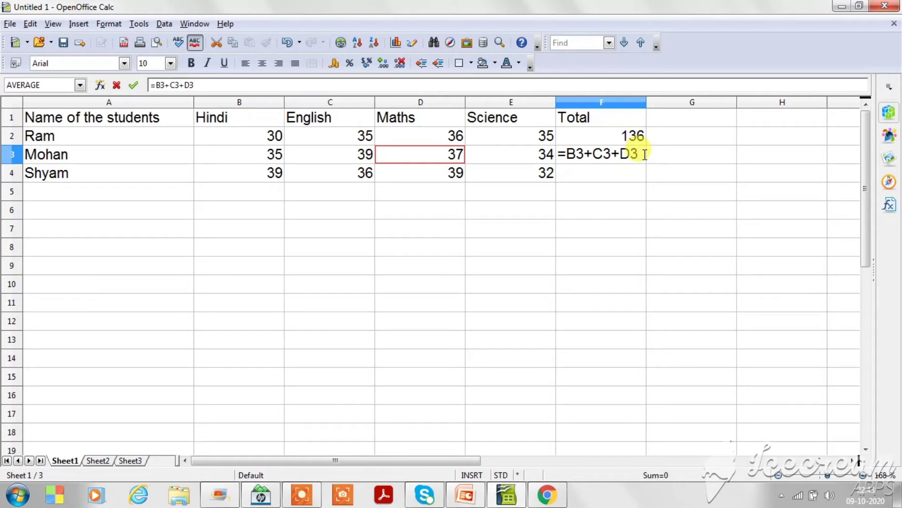
{"action": "type", "text": "+"}
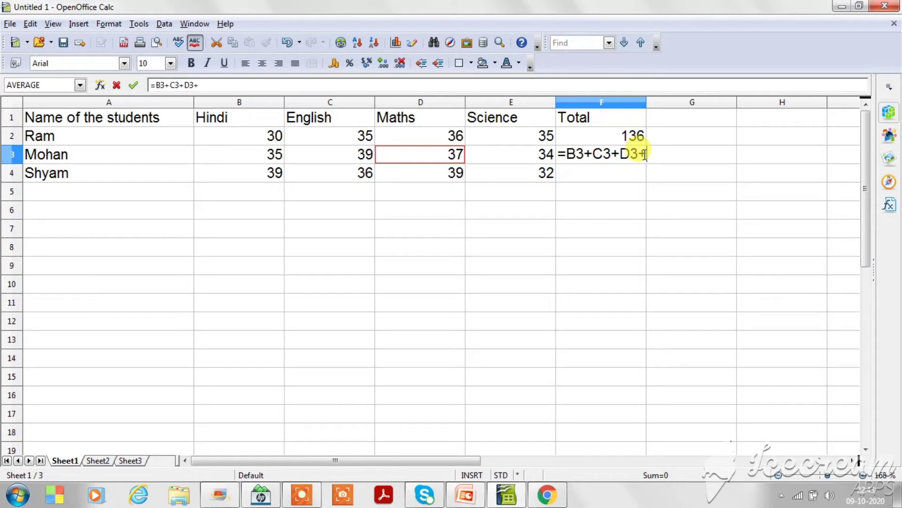
{"action": "left_click", "coordinate": [512, 159]}
{"action": "left_click", "coordinate": [677, 153]}
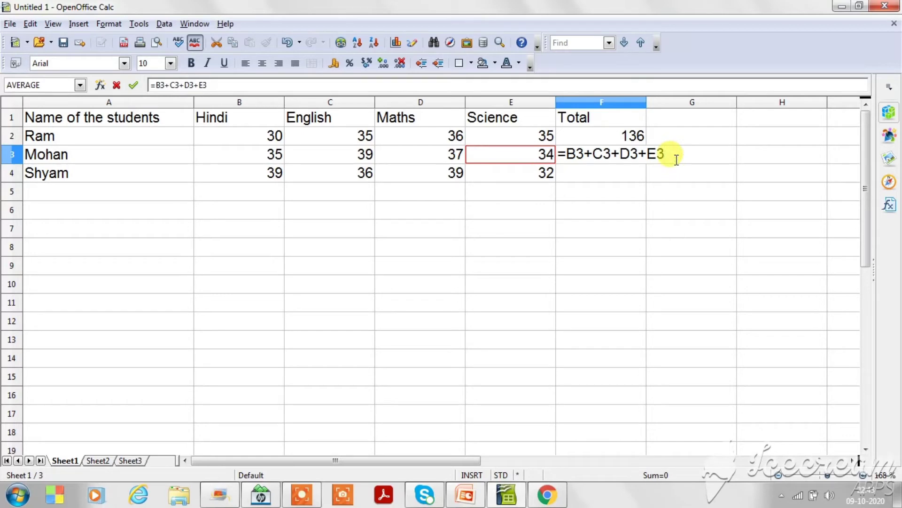
{"action": "key", "text": "Return"}
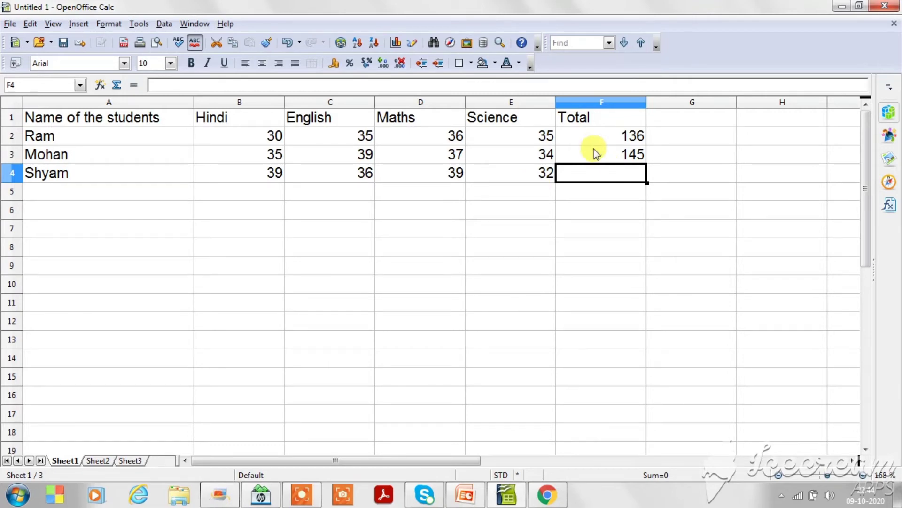
Fill the Total formula from F3 down to F4 and check the formulas in F3 and F2.
{"action": "left_click", "coordinate": [613, 156]}
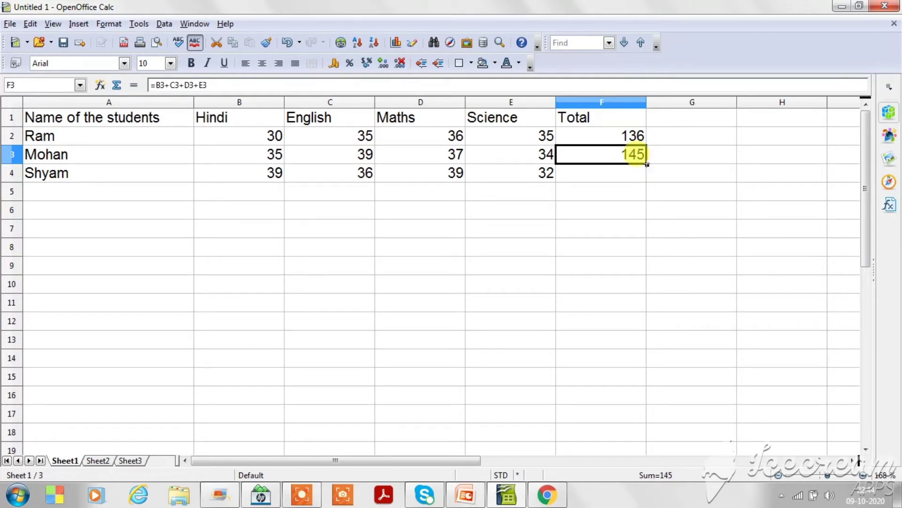
{"action": "left_click_drag", "start_coordinate": [647, 164], "coordinate": [639, 185]}
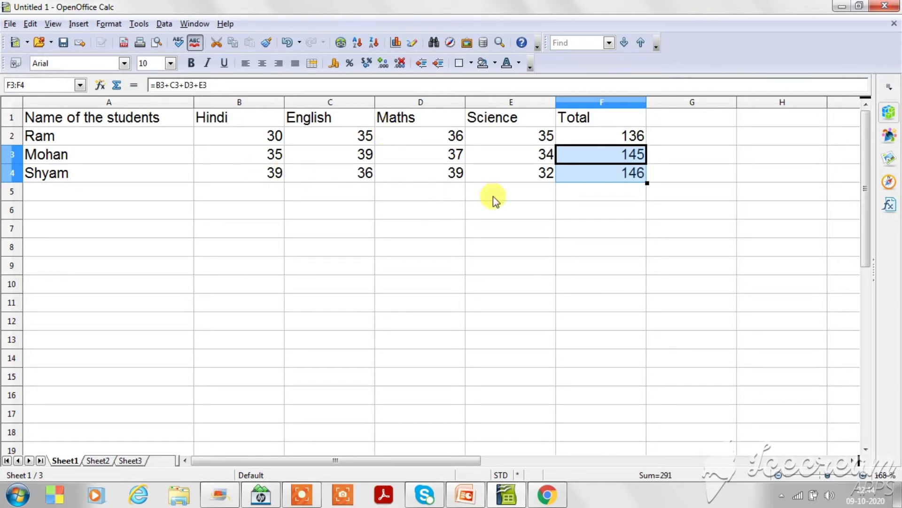
{"action": "left_click", "coordinate": [610, 193]}
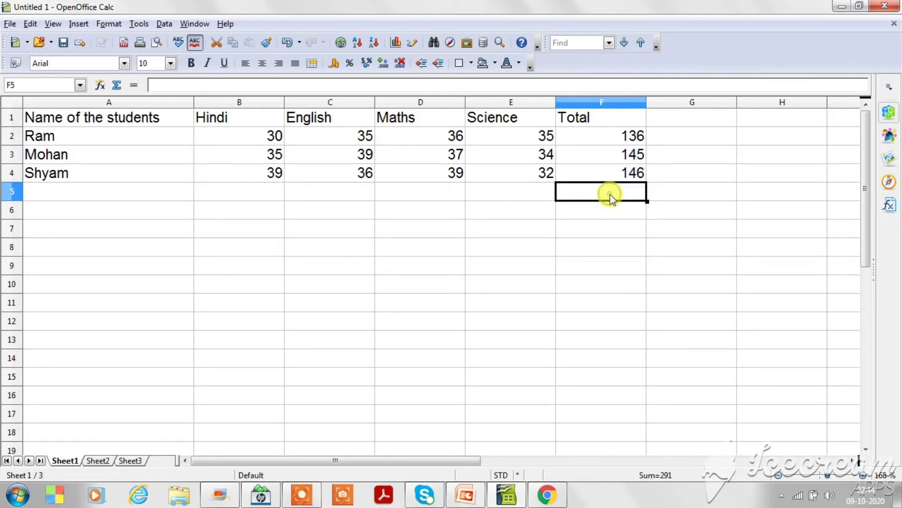
{"action": "left_click", "coordinate": [610, 157]}
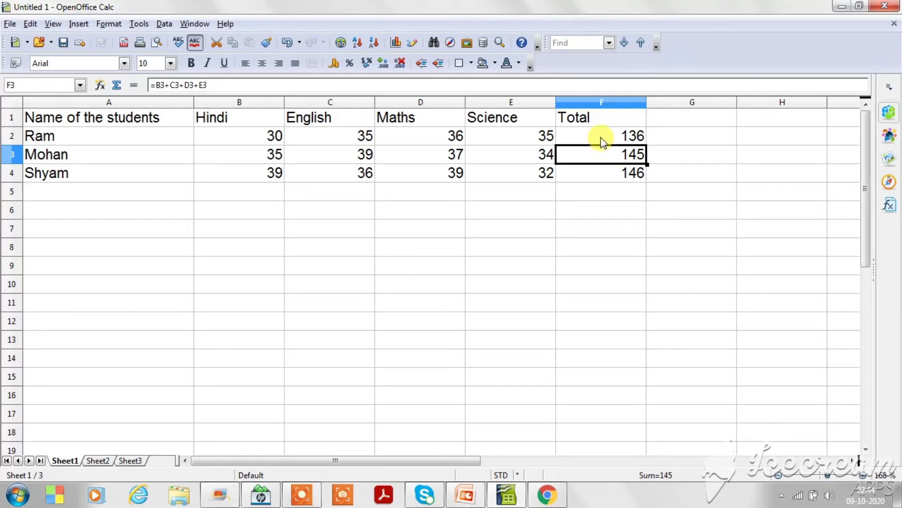
{"action": "left_click", "coordinate": [601, 139]}
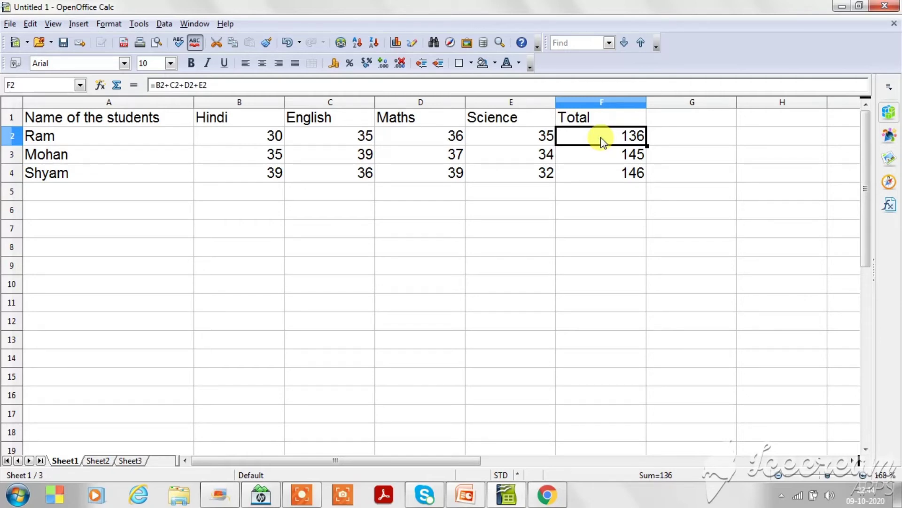
Insert a new column between the Maths and Science columns.
{"action": "left_click", "coordinate": [542, 102]}
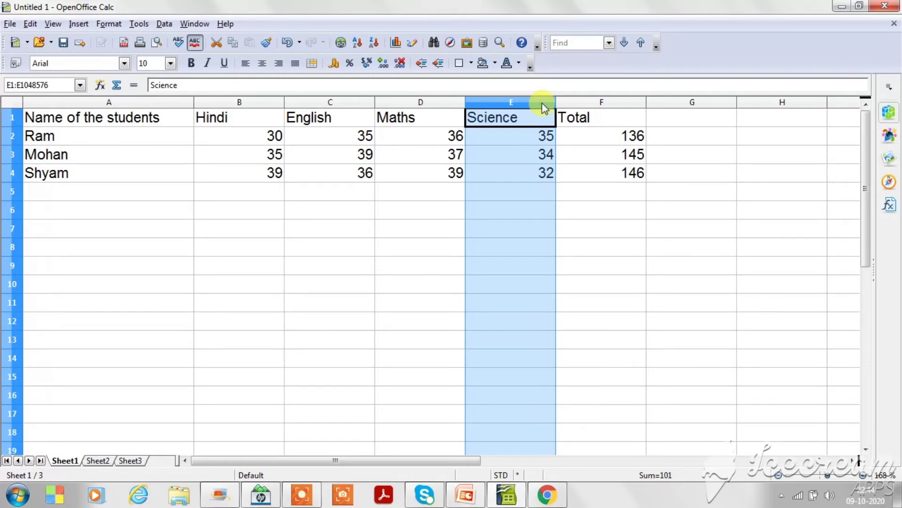
{"action": "right_click", "coordinate": [542, 102]}
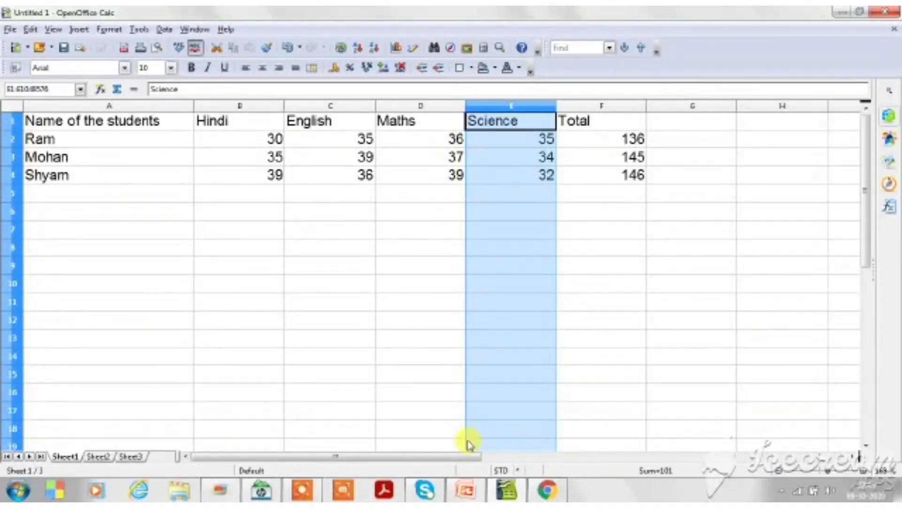
{"action": "right_click", "coordinate": [545, 106]}
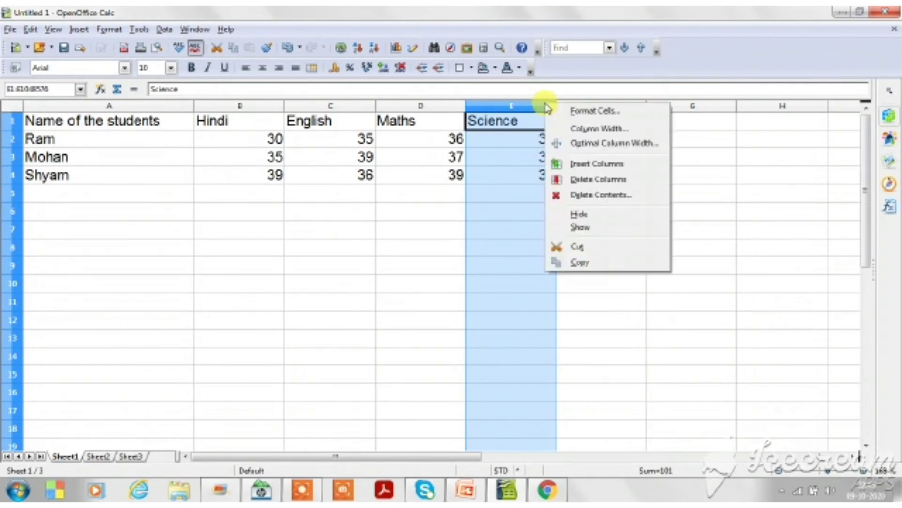
{"action": "left_click", "coordinate": [583, 165]}
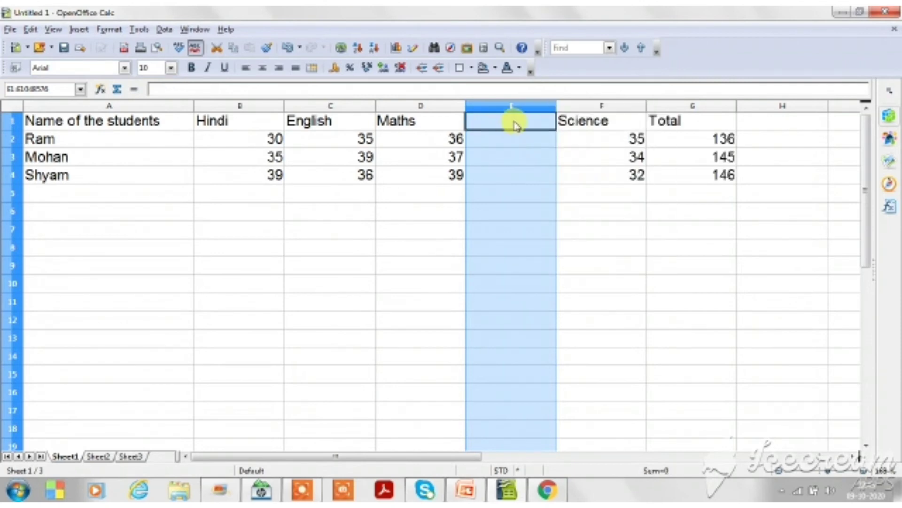
Head the new column Drawing in E1 and enter the marks 35, 39 and 40 in E2 to E4.
{"action": "left_click", "coordinate": [514, 123]}
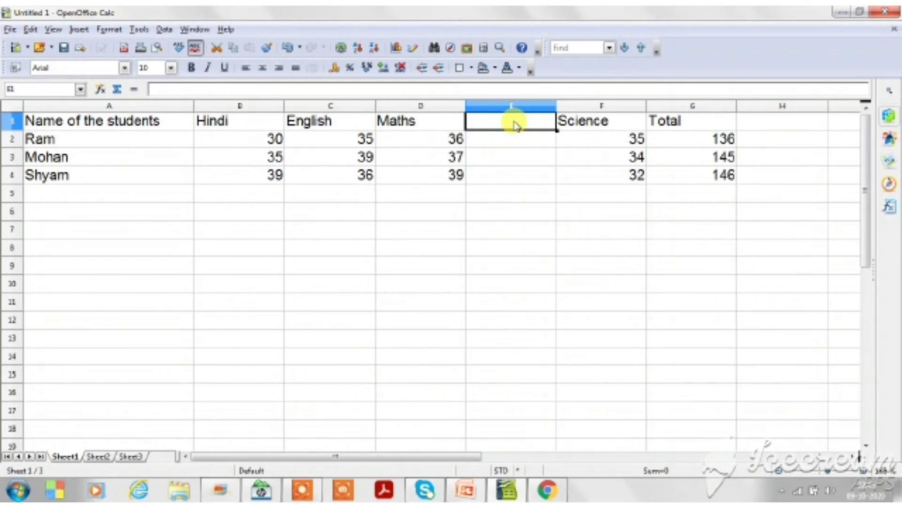
{"action": "type", "text": "Dr"}
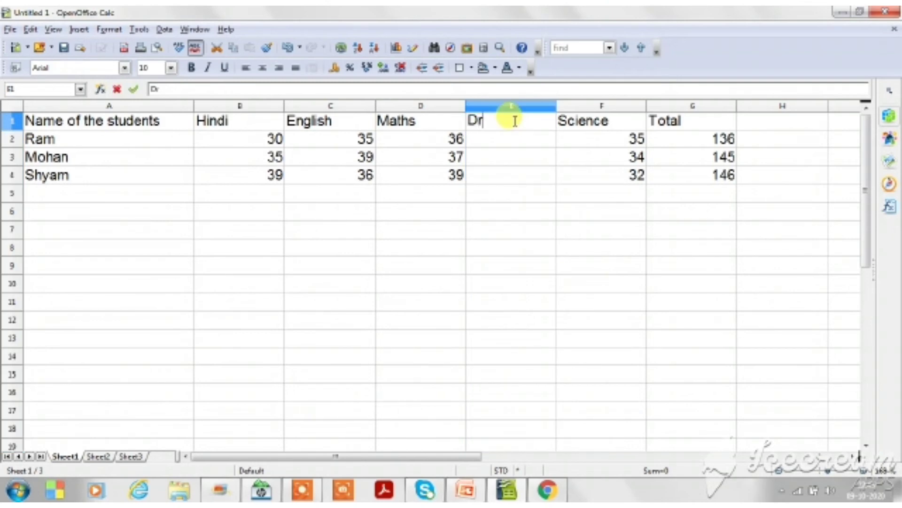
{"action": "type", "text": "awing"}
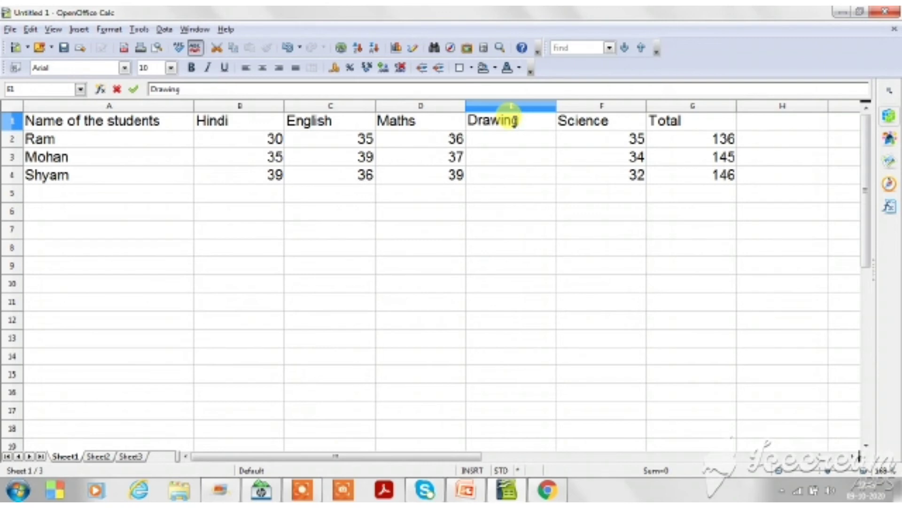
{"action": "left_click", "coordinate": [508, 141]}
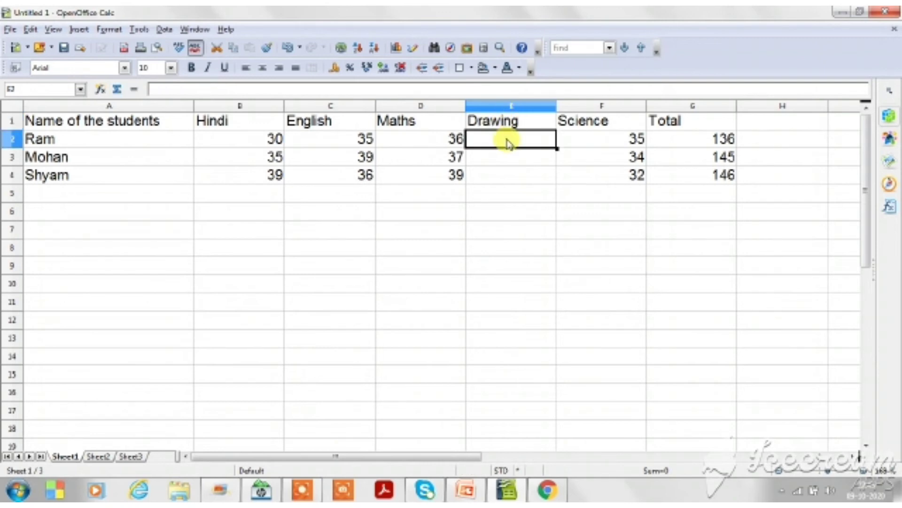
{"action": "type", "text": "35"}
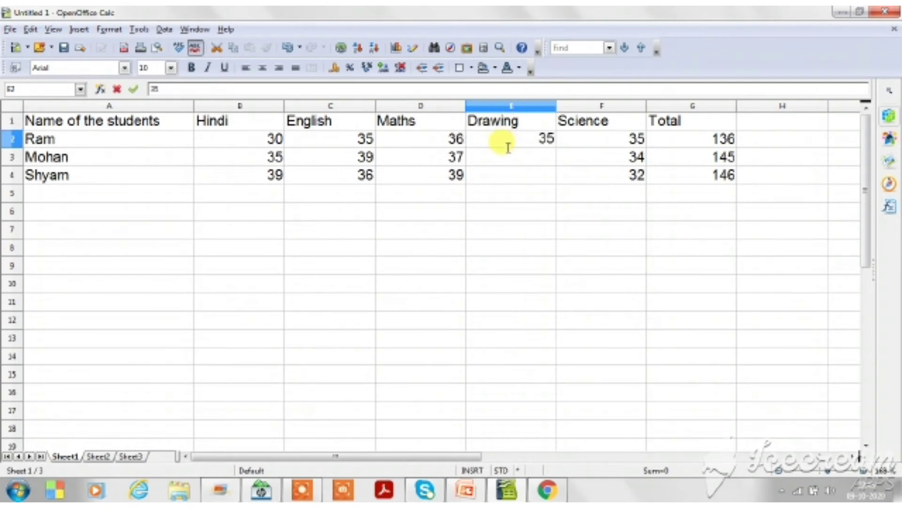
{"action": "left_click", "coordinate": [512, 157]}
{"action": "type", "text": "39"}
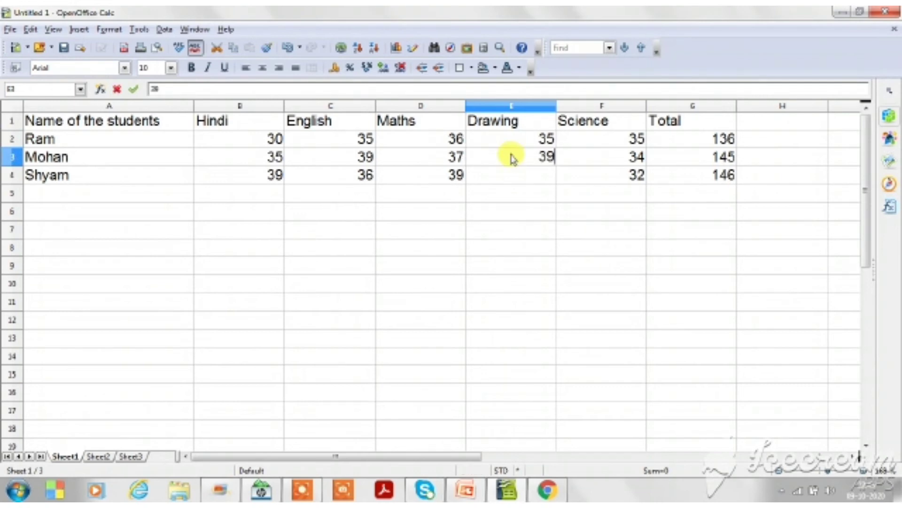
{"action": "left_click", "coordinate": [523, 183]}
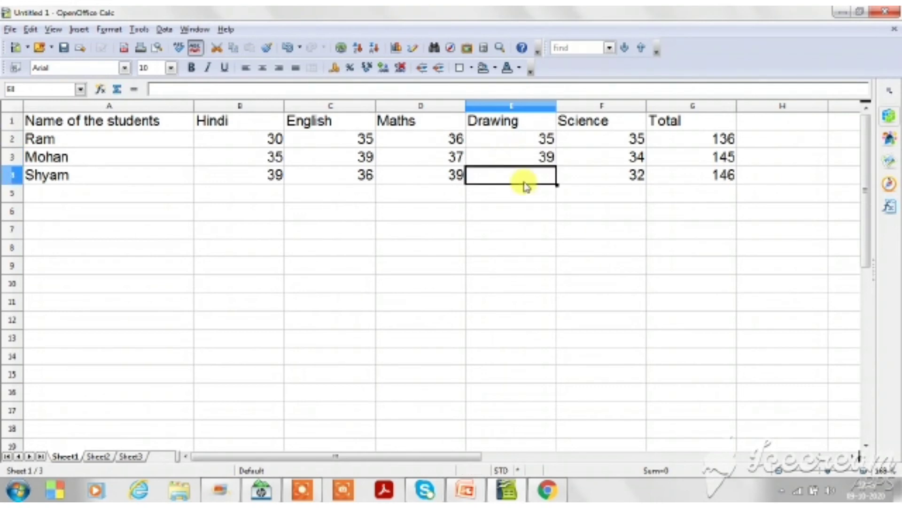
{"action": "type", "text": "40"}
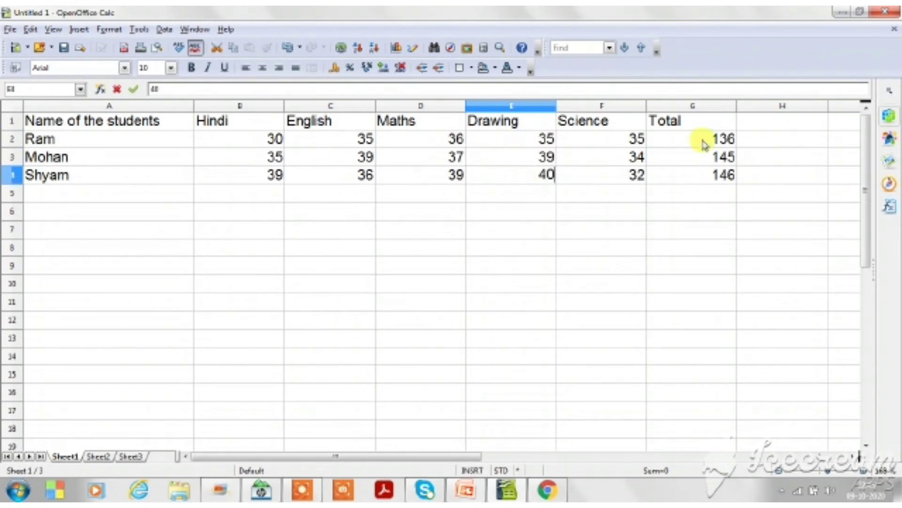
Extend the first student's Total formula in G2 to =B2+C2+D2+F2+E2 so it includes the Drawing mark.
{"action": "left_click", "coordinate": [699, 144]}
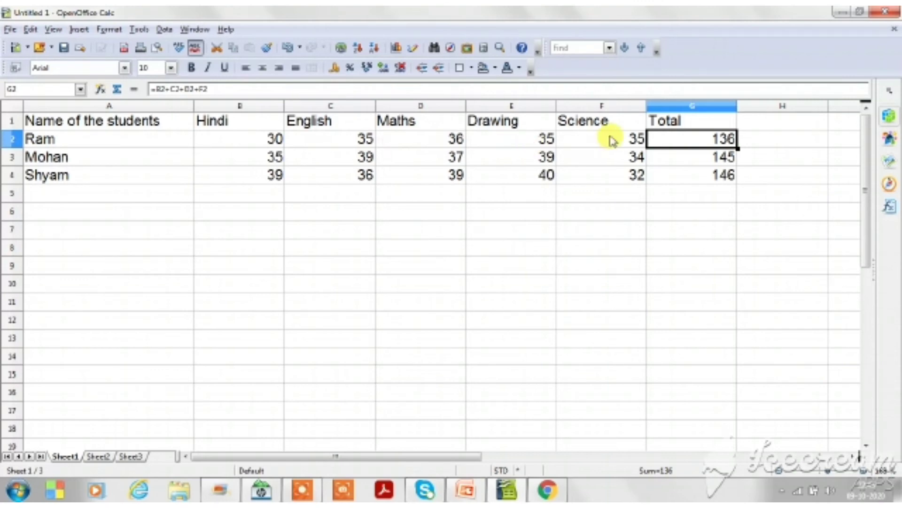
{"action": "double_click", "coordinate": [686, 141]}
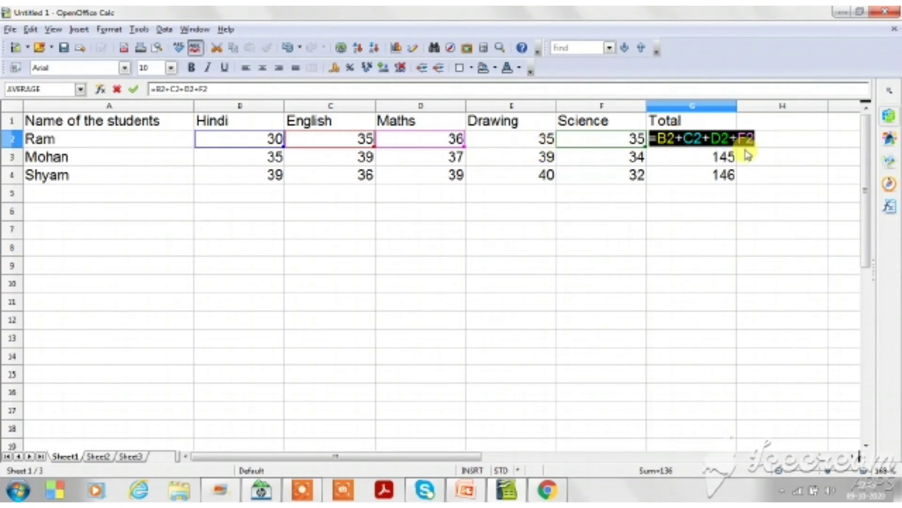
{"action": "left_click", "coordinate": [760, 140]}
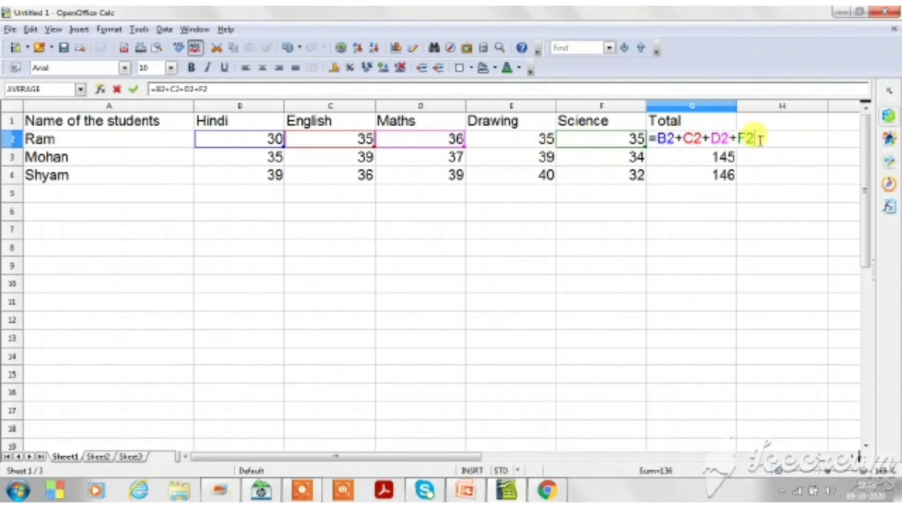
{"action": "type", "text": "+"}
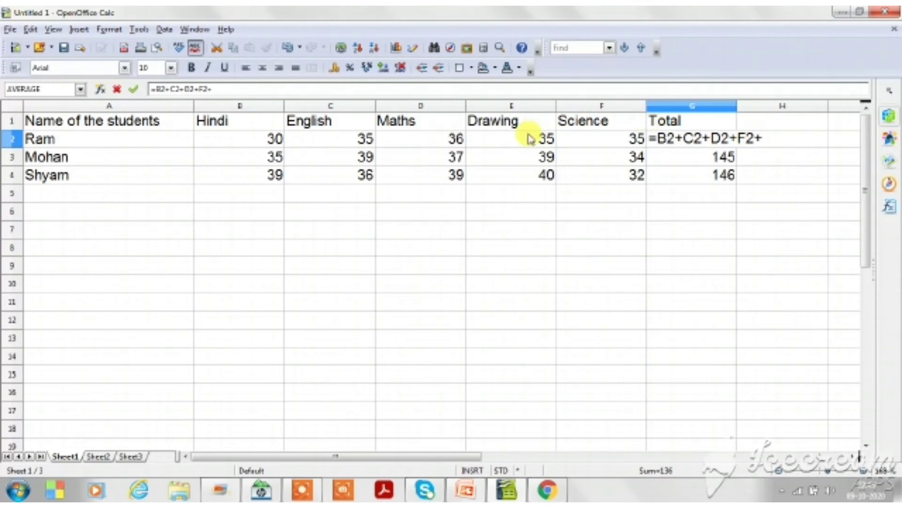
{"action": "left_click", "coordinate": [530, 140]}
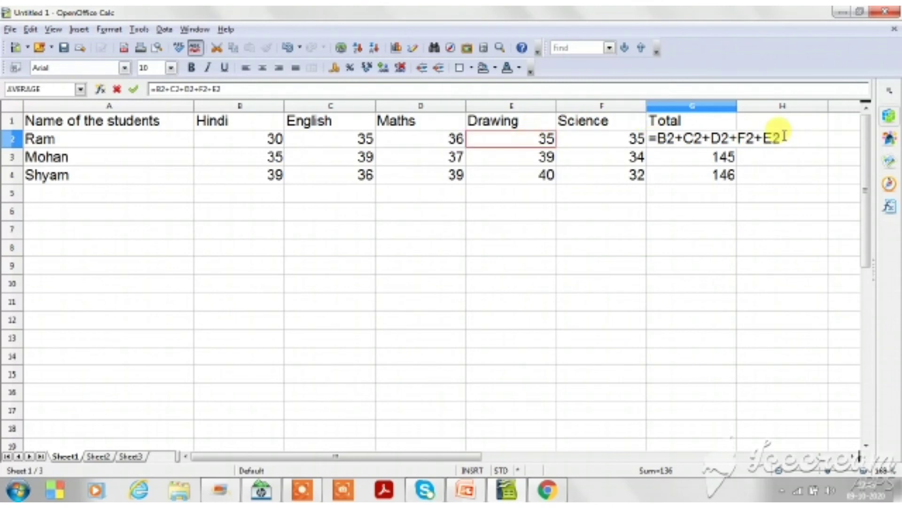
{"action": "key", "text": "Return"}
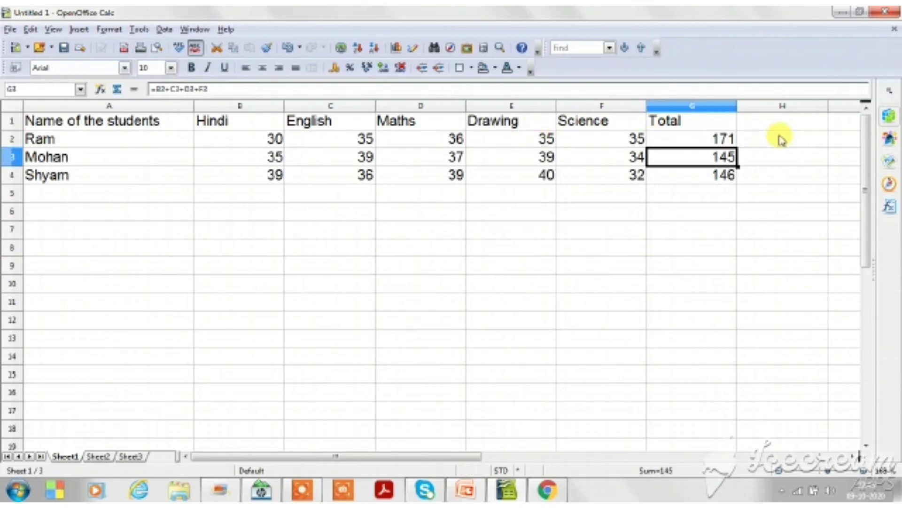
Fill the updated Total formula from G2 down through G4.
{"action": "left_click", "coordinate": [715, 139]}
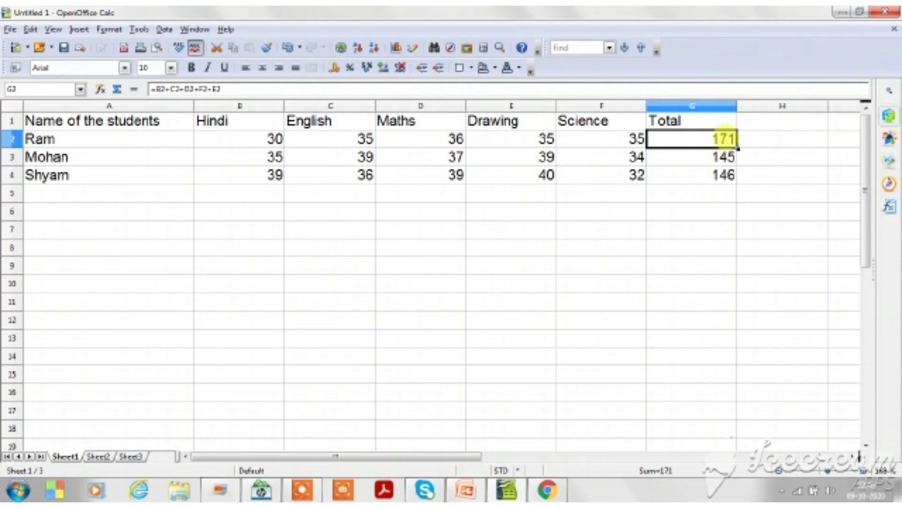
{"action": "left_click_drag", "start_coordinate": [736, 148], "coordinate": [737, 185]}
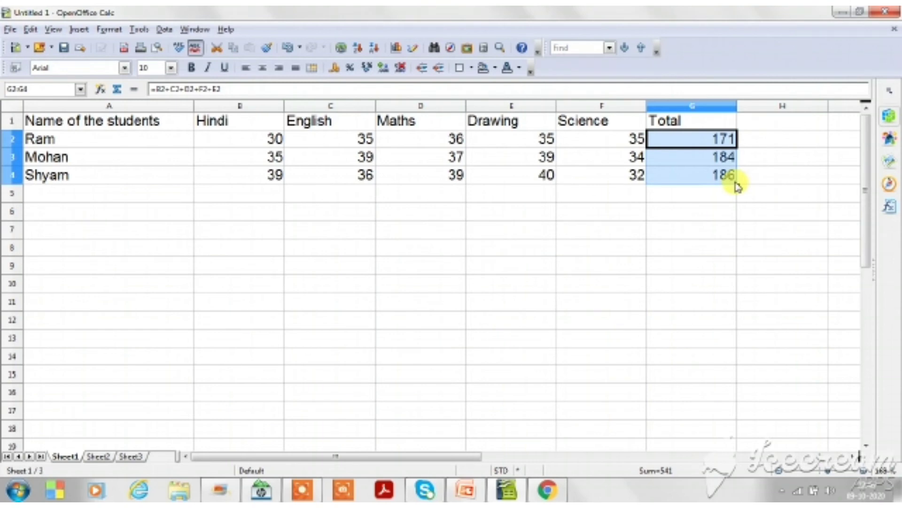
Copy the students' names and marks in A2:F4 and paste them into the rows below, starting at A5.
{"action": "left_click_drag", "start_coordinate": [96, 141], "coordinate": [621, 185]}
{"action": "key", "text": "ctrl+c"}
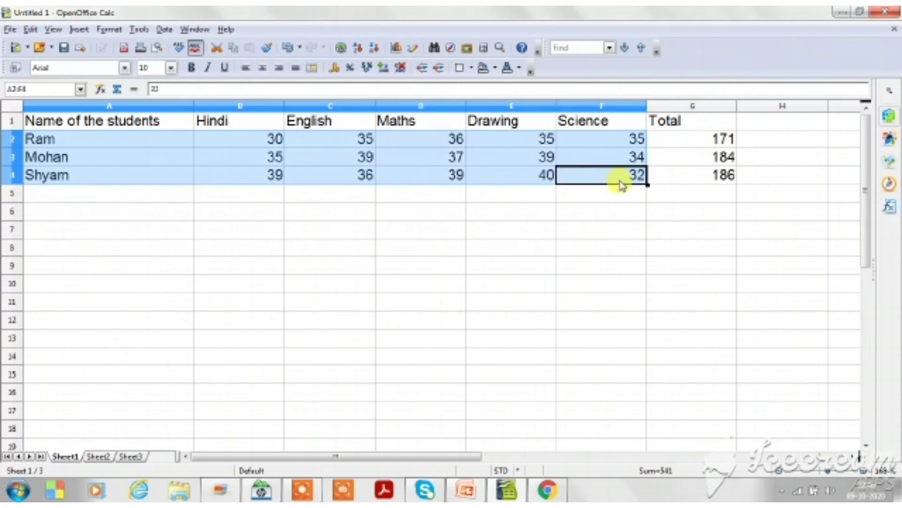
{"action": "left_click", "coordinate": [134, 196]}
{"action": "key", "text": "ctrl+v"}
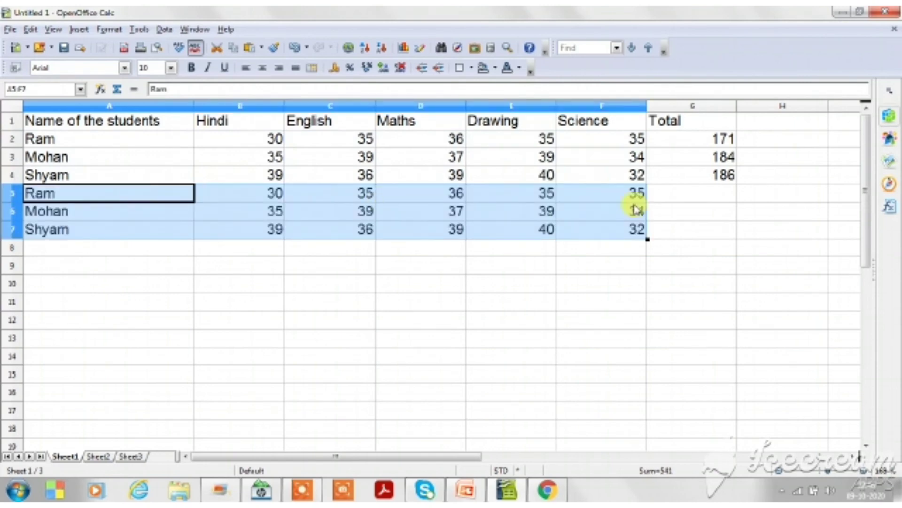
{"action": "left_click", "coordinate": [694, 197]}
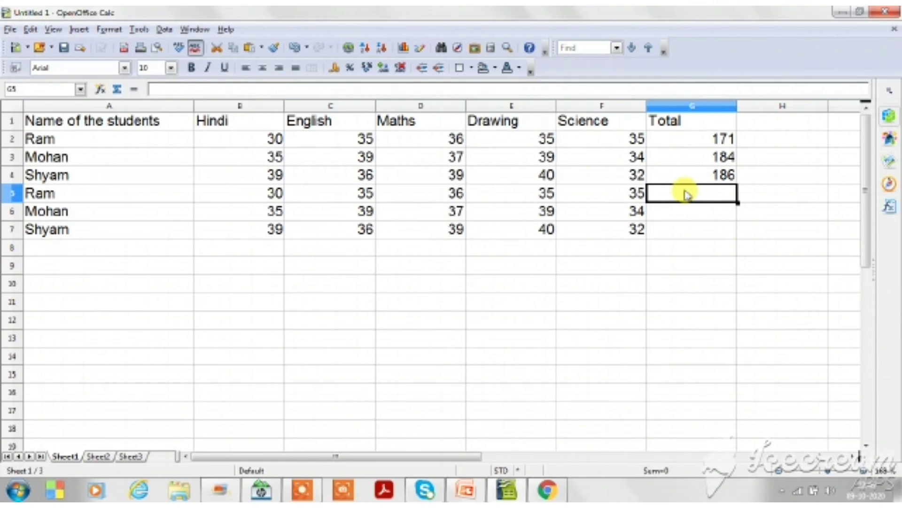
{"action": "type", "text": "="}
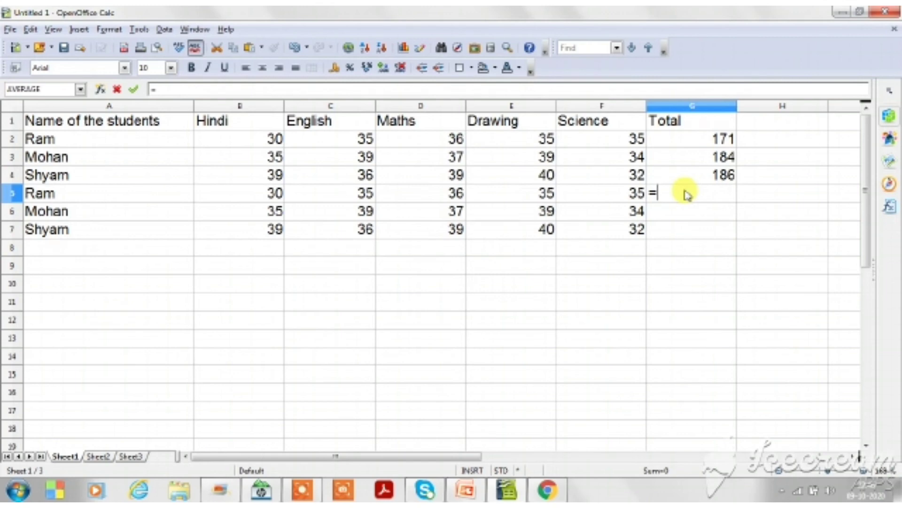
{"action": "left_click", "coordinate": [258, 200]}
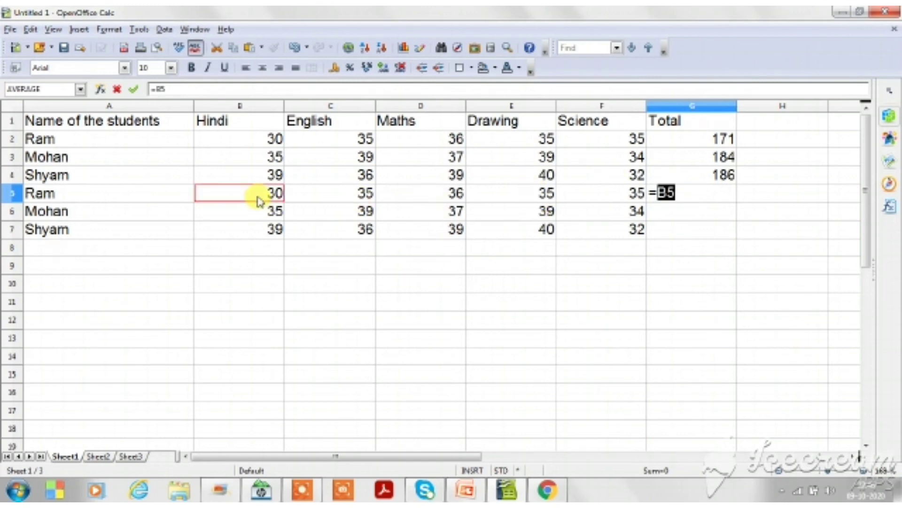
{"action": "left_click_drag", "start_coordinate": [258, 201], "coordinate": [427, 209]}
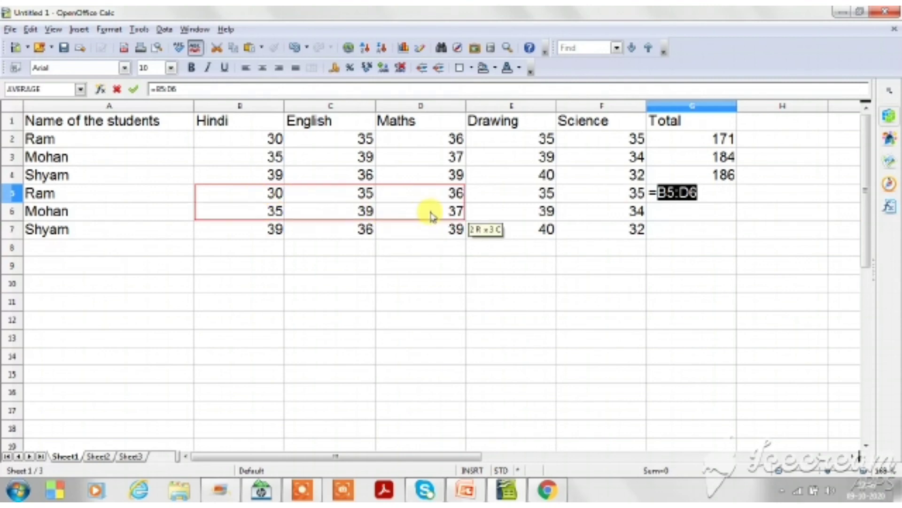
{"action": "left_click", "coordinate": [239, 196]}
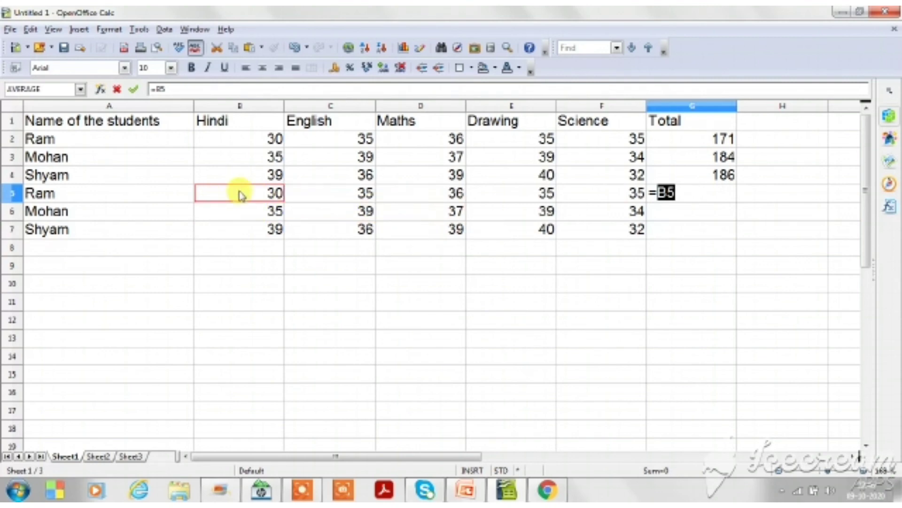
{"action": "left_click_drag", "start_coordinate": [239, 195], "coordinate": [504, 193]}
{"action": "left_click_drag", "start_coordinate": [502, 193], "coordinate": [598, 196]}
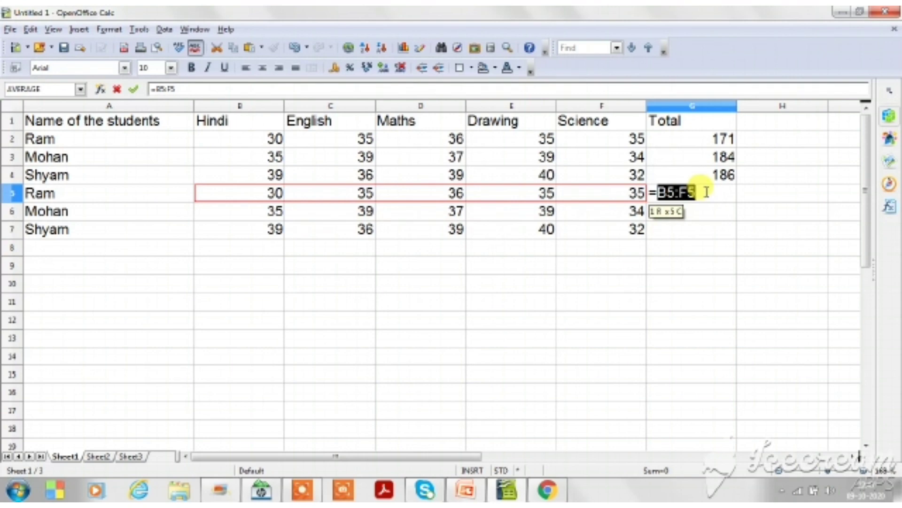
{"action": "left_click", "coordinate": [683, 147]}
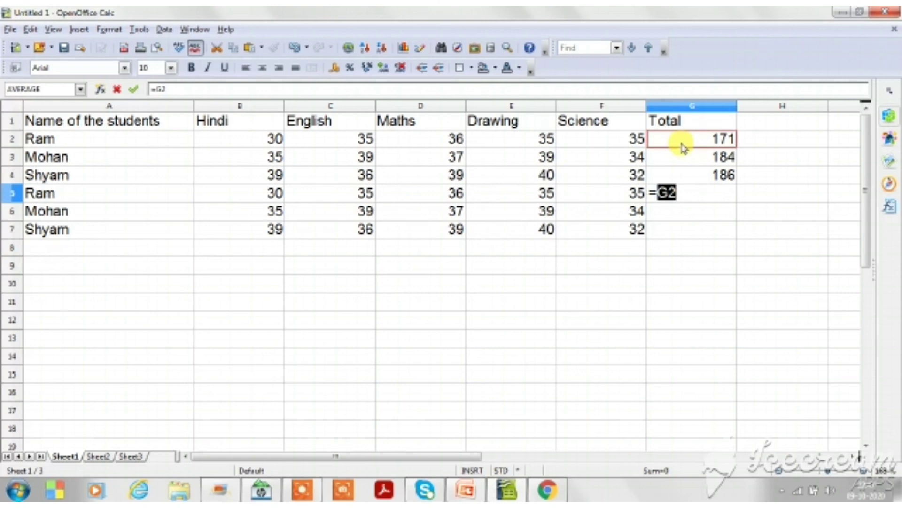
{"action": "left_click", "coordinate": [682, 148]}
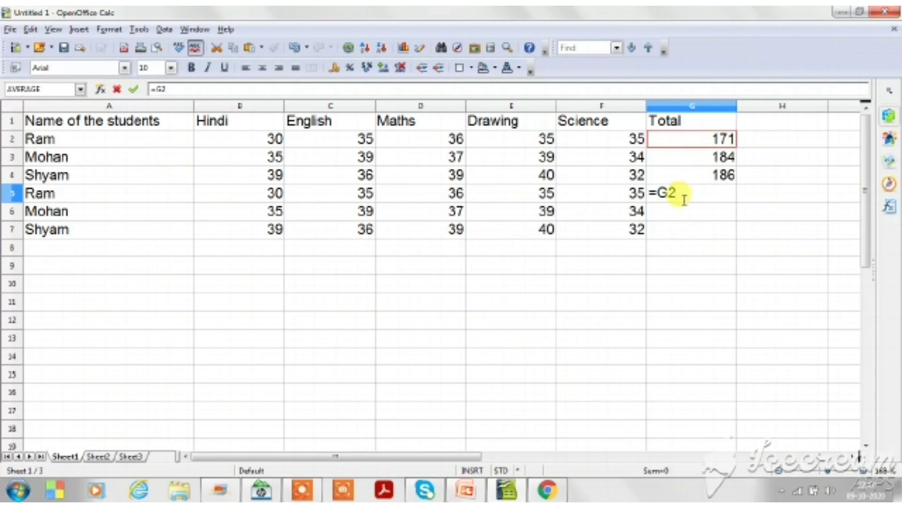
{"action": "key", "text": "BackSpace"}
{"action": "key", "text": "BackSpace"}
{"action": "key", "text": "BackSpace"}
Open the first student's Total formula in G2 for editing.
{"action": "triple_click", "coordinate": [683, 137]}
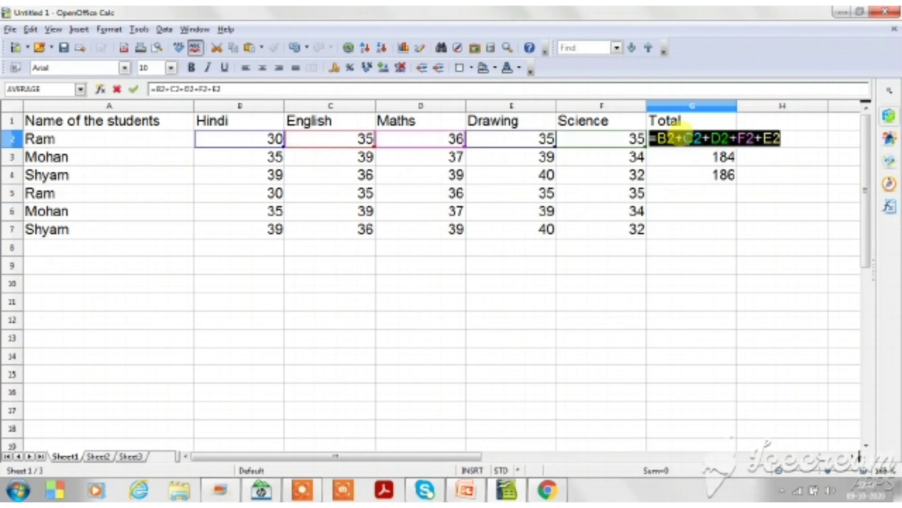